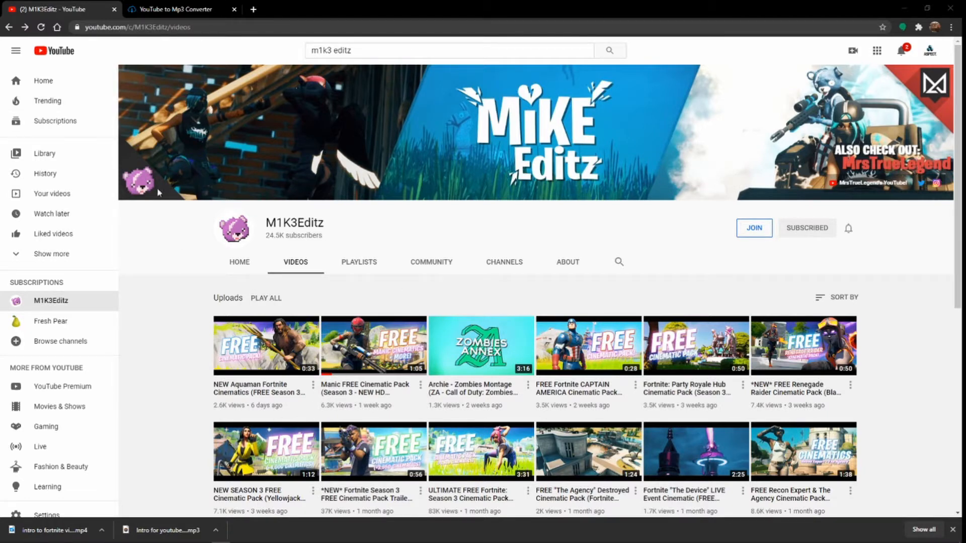
Look through the uploaded videos on the M1K3Editz channel for a cinematic pack.
drag(334, 223, 258, 213)
drag(327, 224, 462, 226)
click(384, 232)
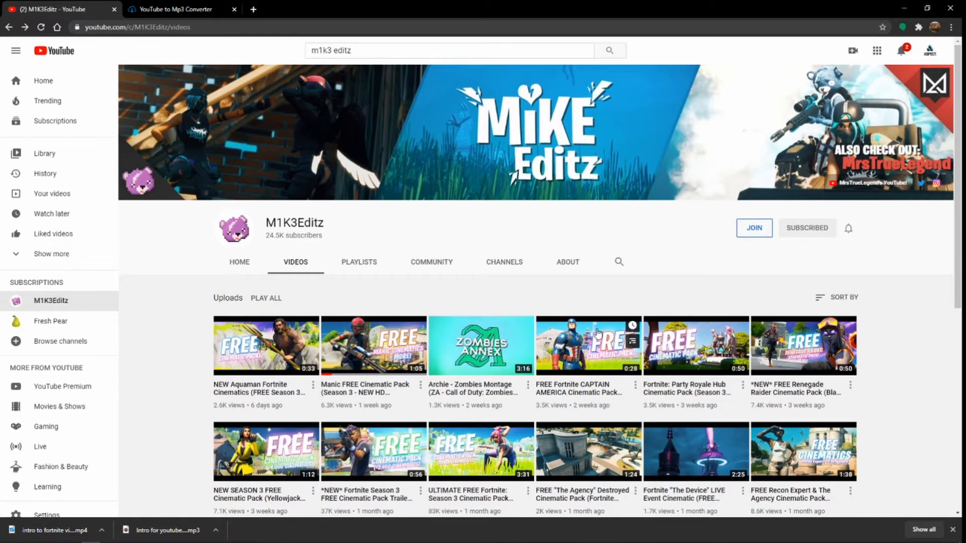
scroll(740, 334, down, 3)
scroll(492, 403, down, 5)
scroll(492, 403, down, 5)
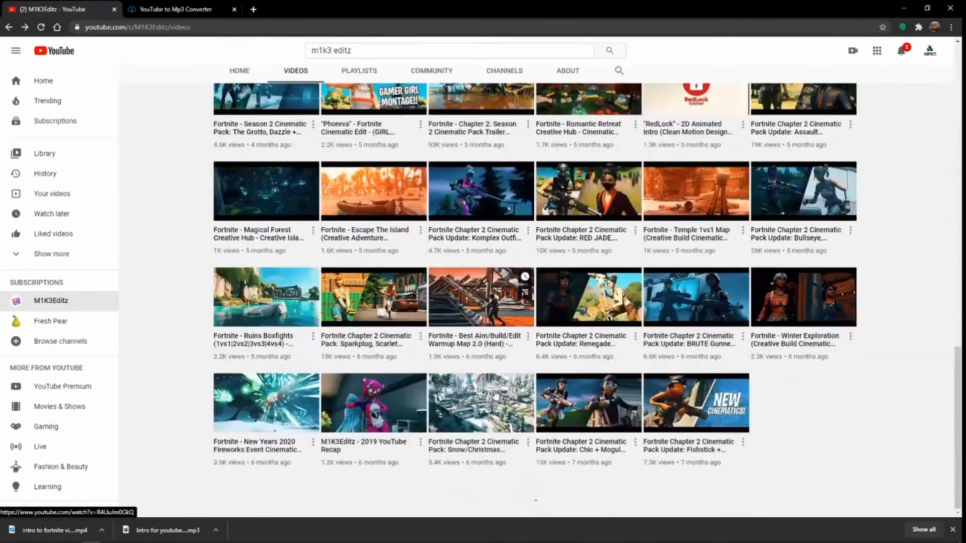
middle_click(492, 403)
scroll(452, 392, up, 15)
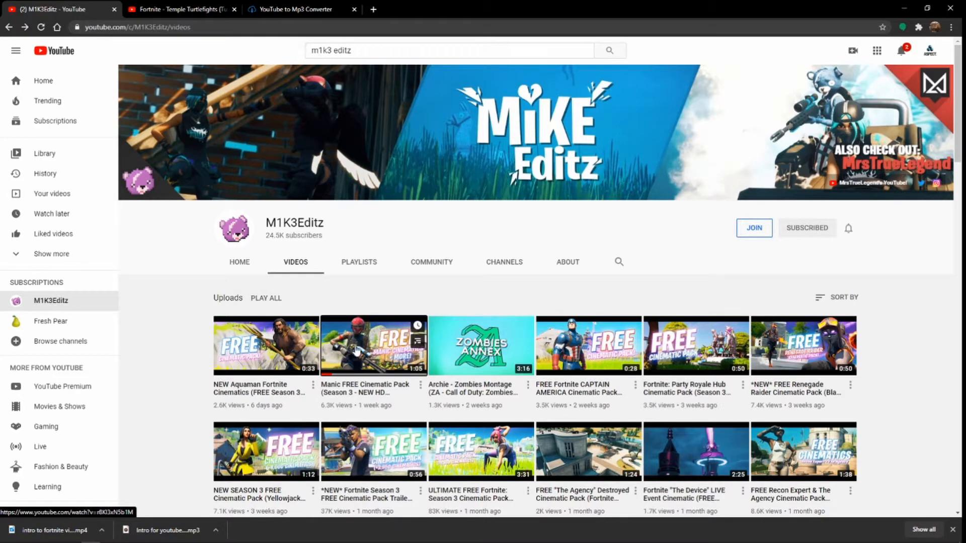
Open the Manic FREE Cinematic Pack (Season 3) video and copy its web address.
click(208, 10)
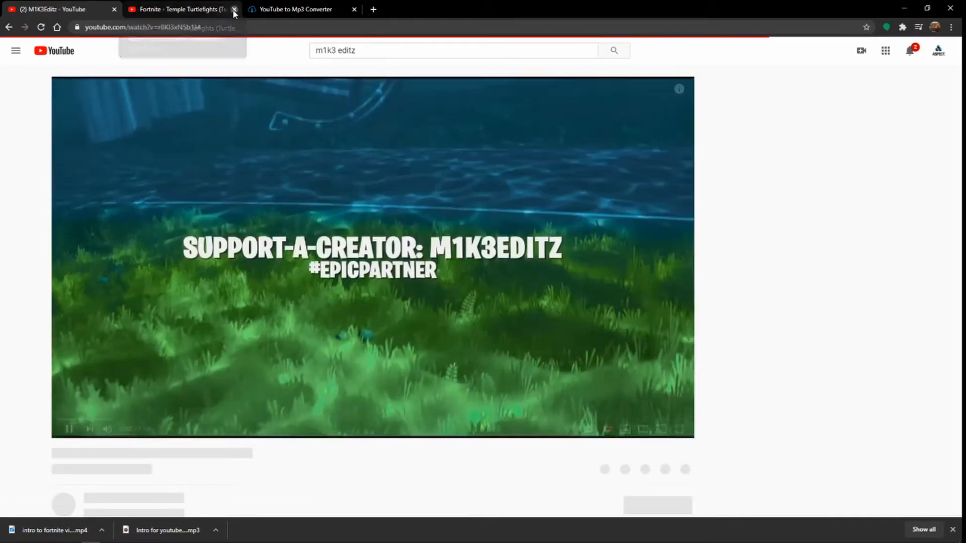
click(234, 10)
drag(66, 420, 45, 264)
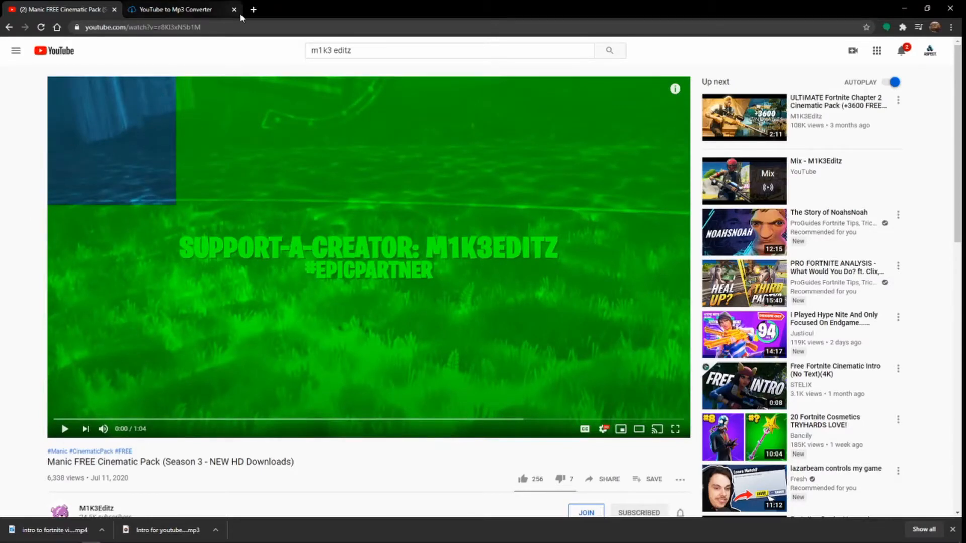
click(215, 29)
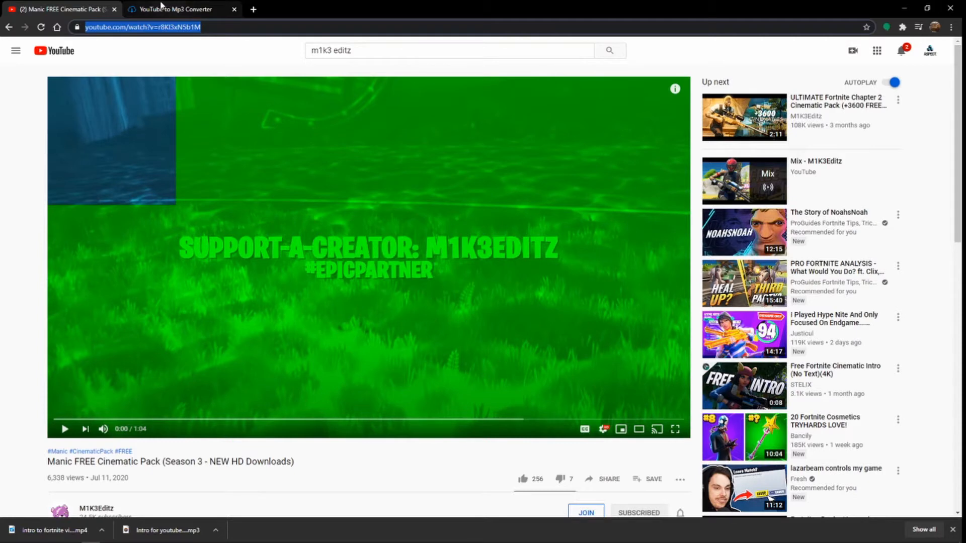
click(161, 7)
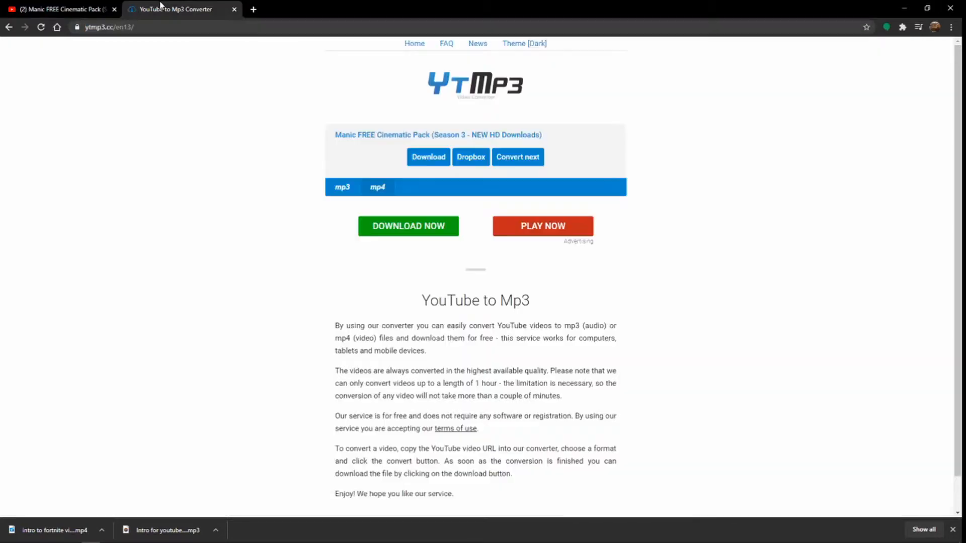
click(421, 161)
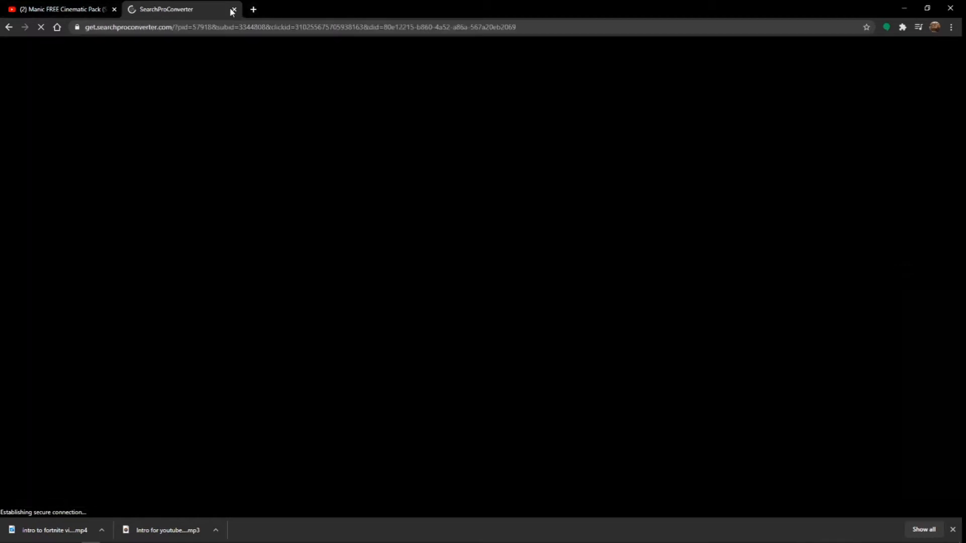
click(232, 9)
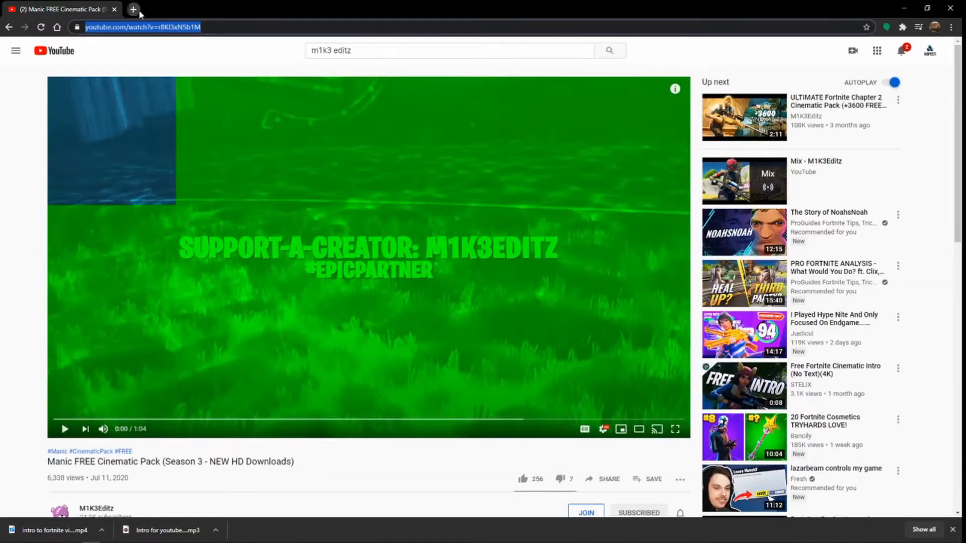
Search the web for "youtube mp3" in a new tab and open the ytmp3.cc converter.
click(133, 9)
text(youtube)
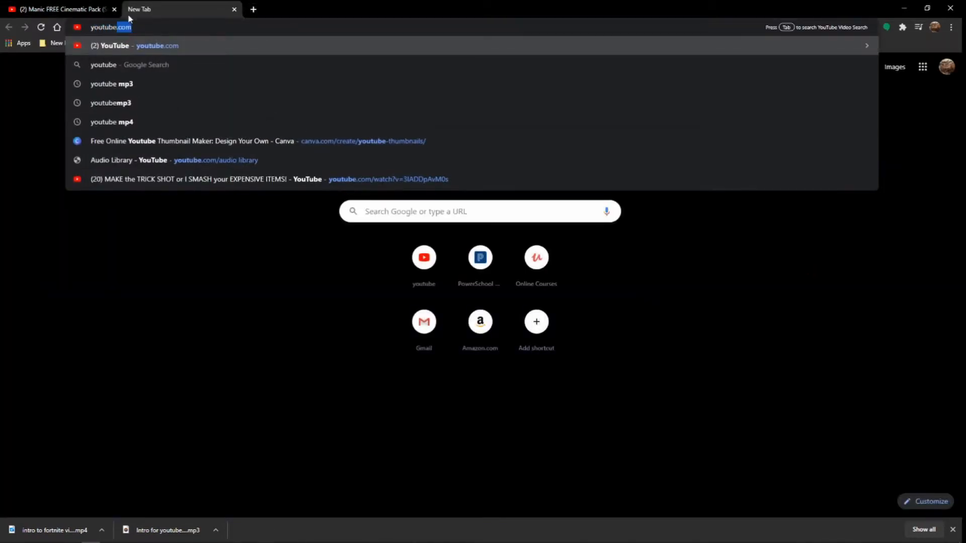
text( mp3)
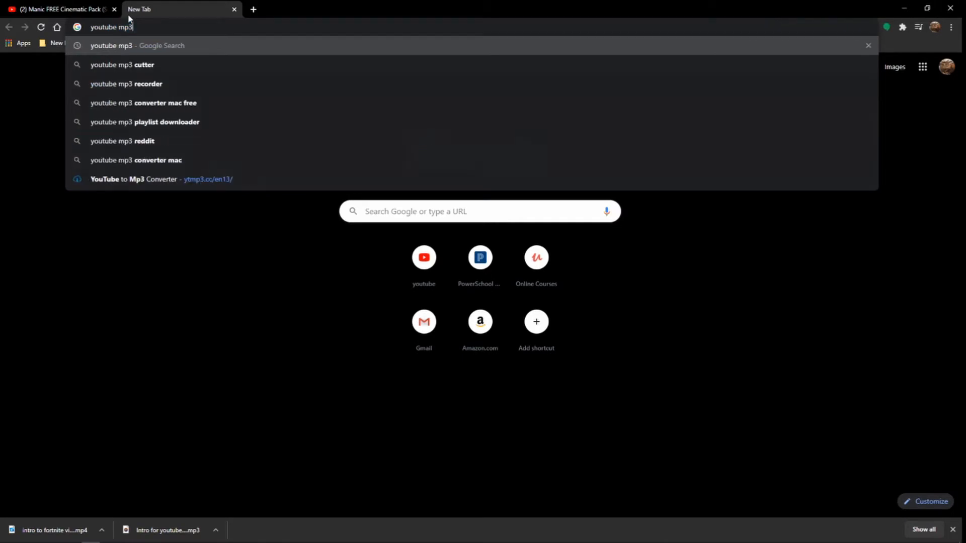
key(Return)
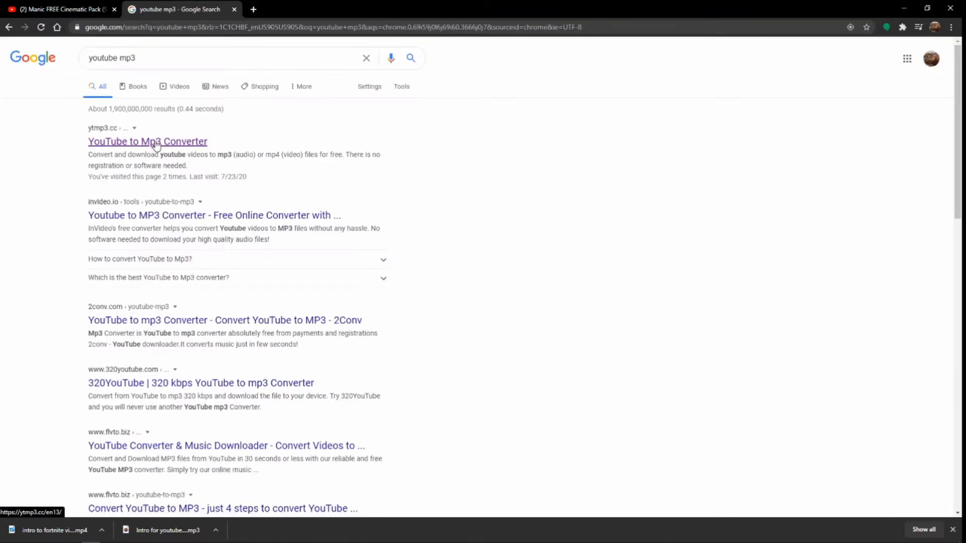
click(151, 143)
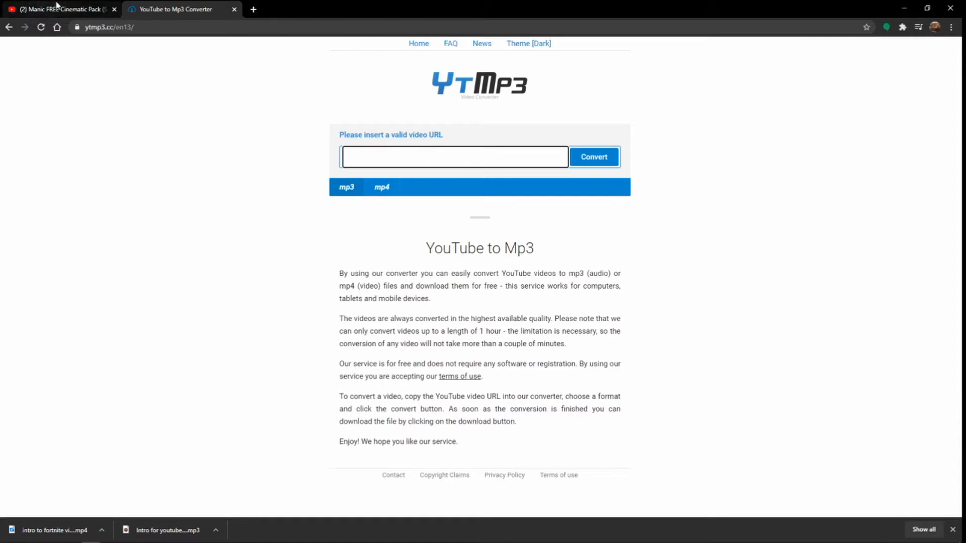
Convert the copied Manic cinematic pack video address to mp4.
click(380, 191)
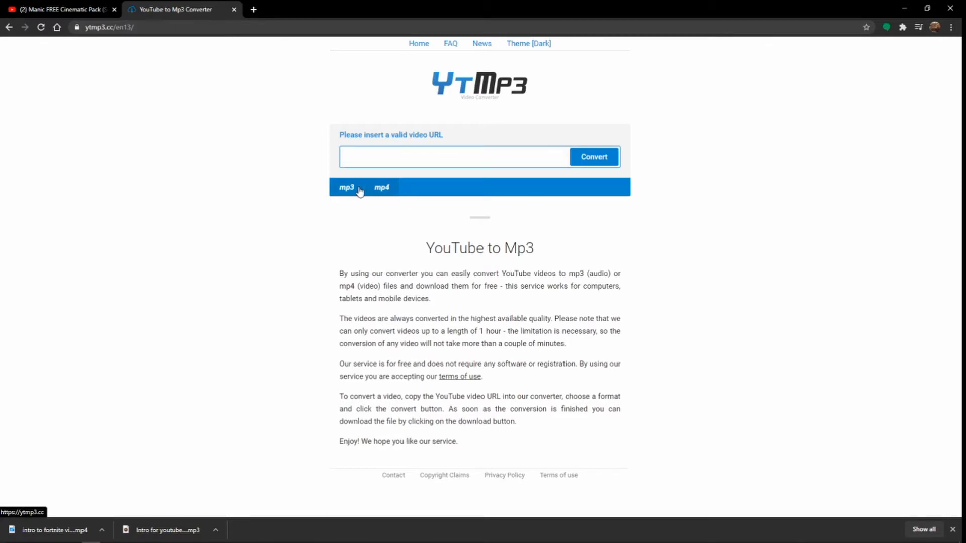
click(359, 189)
click(383, 158)
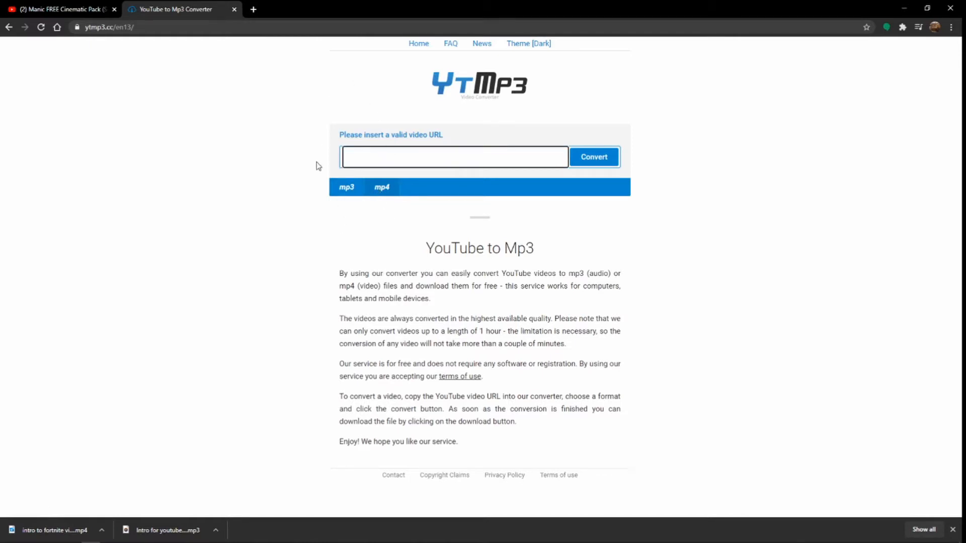
text(https://www.youtube.com/watch?v=r8Kl3xN5b1M)
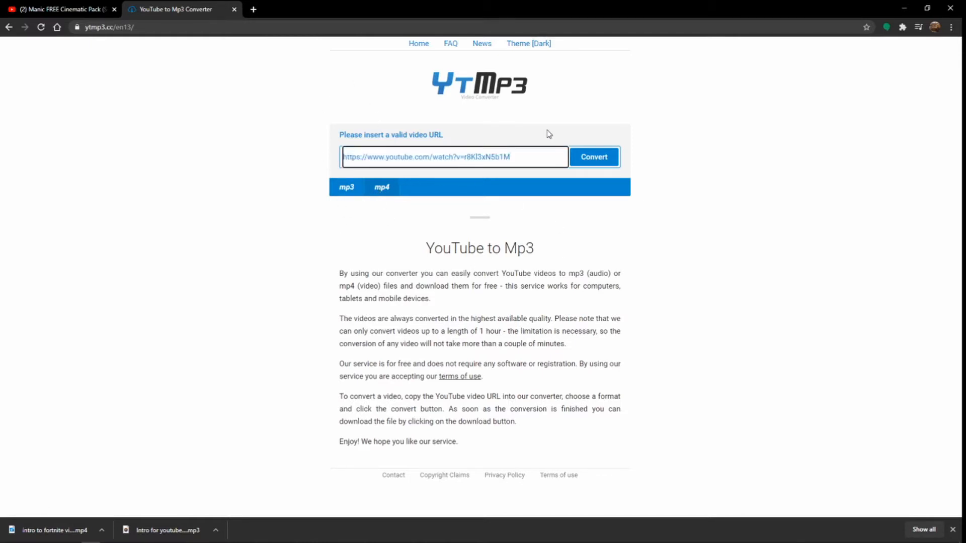
click(596, 158)
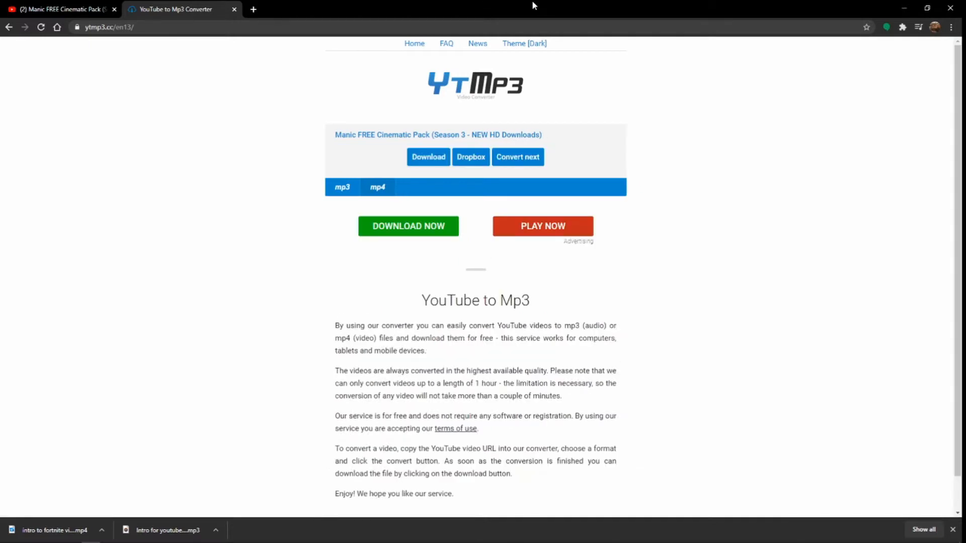
Download the converted video into the Apex learning folder as "intro to fortnite vid 3".
click(425, 154)
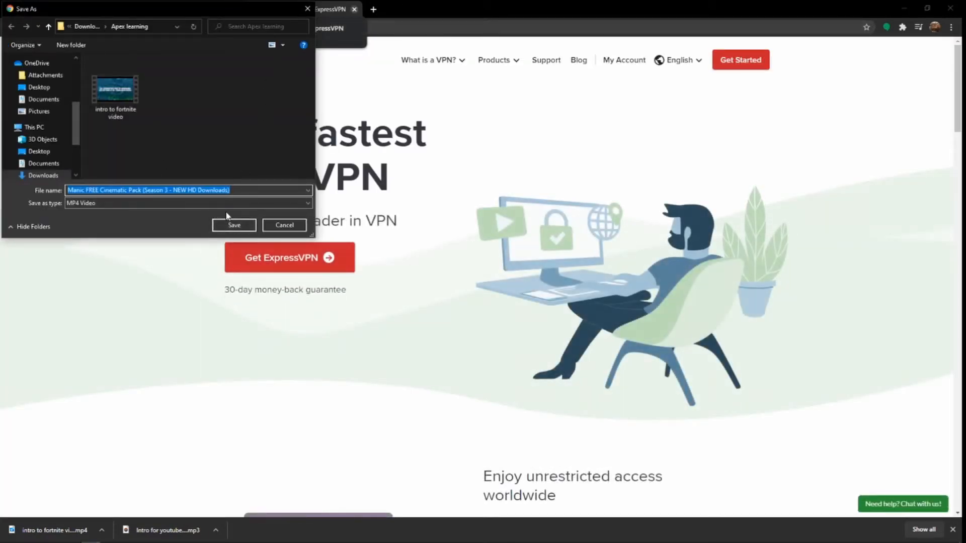
key(BackSpace)
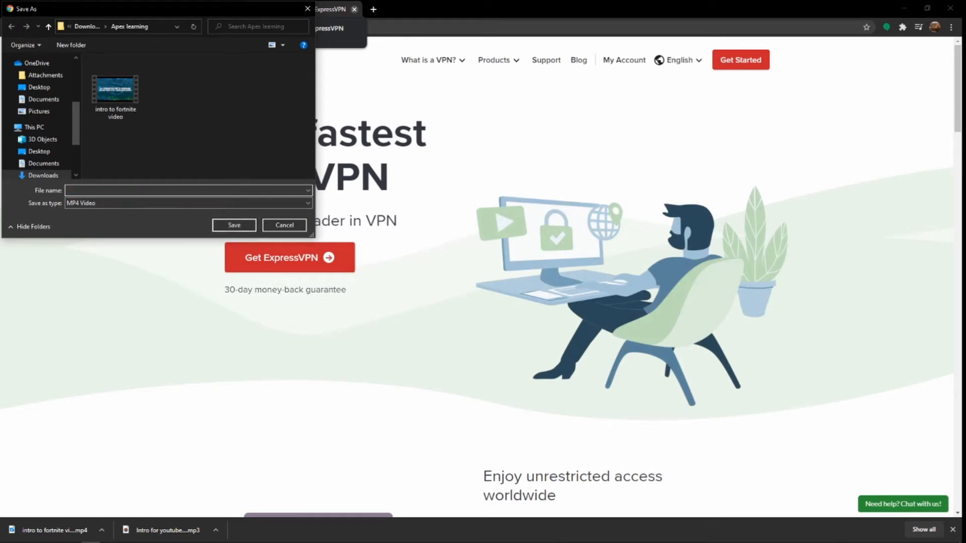
text(intro to)
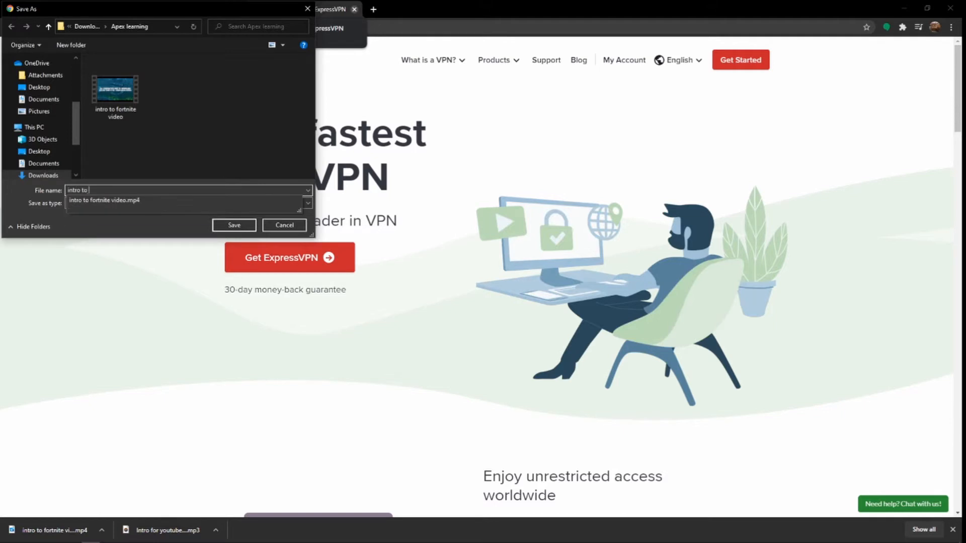
text( fortnite vid 3)
key(Return)
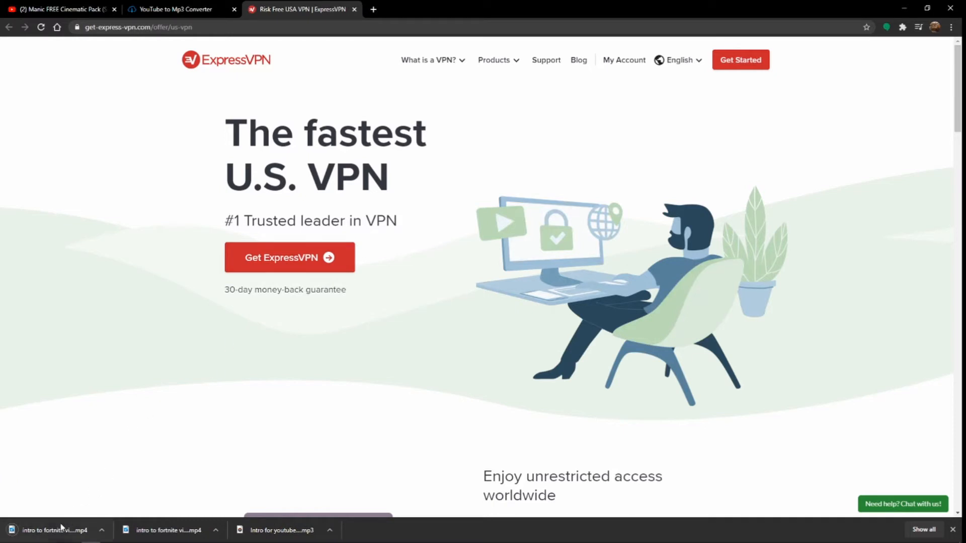
Import the downloaded video into DaVinci Resolve and place it on a new timeline, changing the timeline frame rate to match.
drag(151, 531, 193, 226)
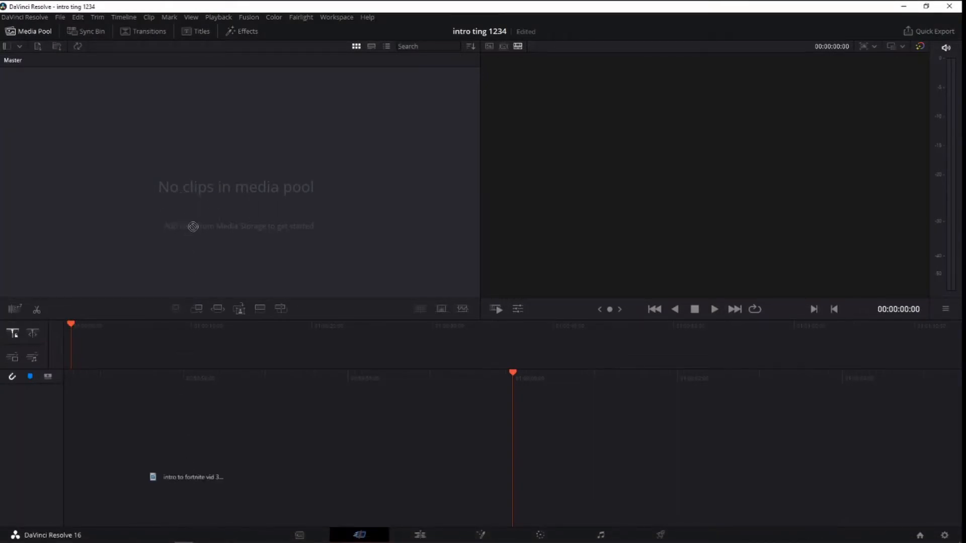
drag(170, 497, 161, 392)
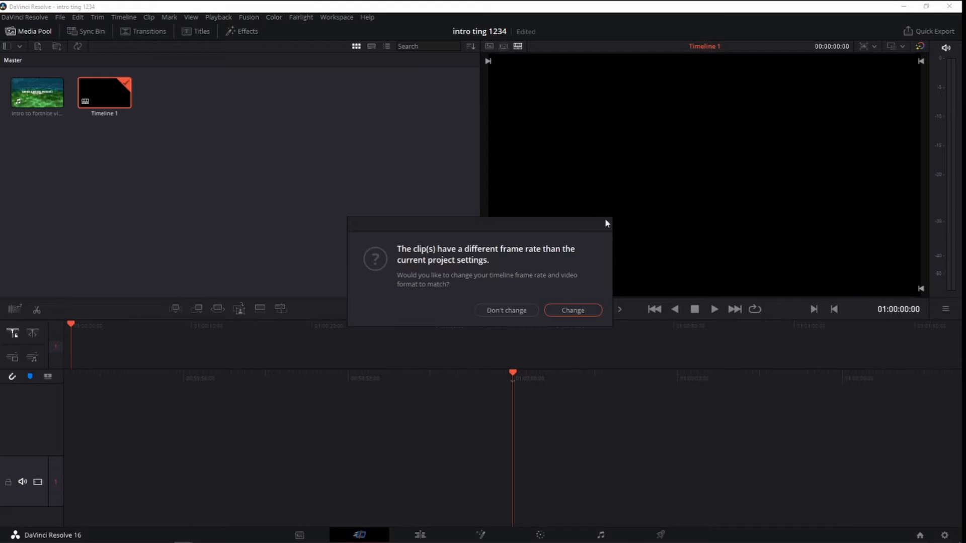
click(587, 310)
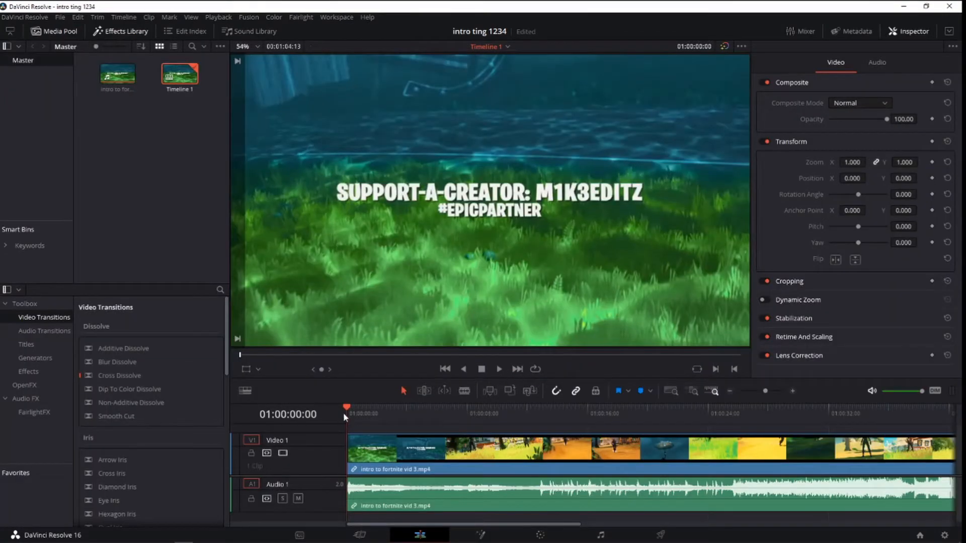
On the Edit page, split the timeline clip at 01:00:08:23 and at 01:00:23:01.
drag(346, 411, 310, 417)
drag(356, 422, 479, 428)
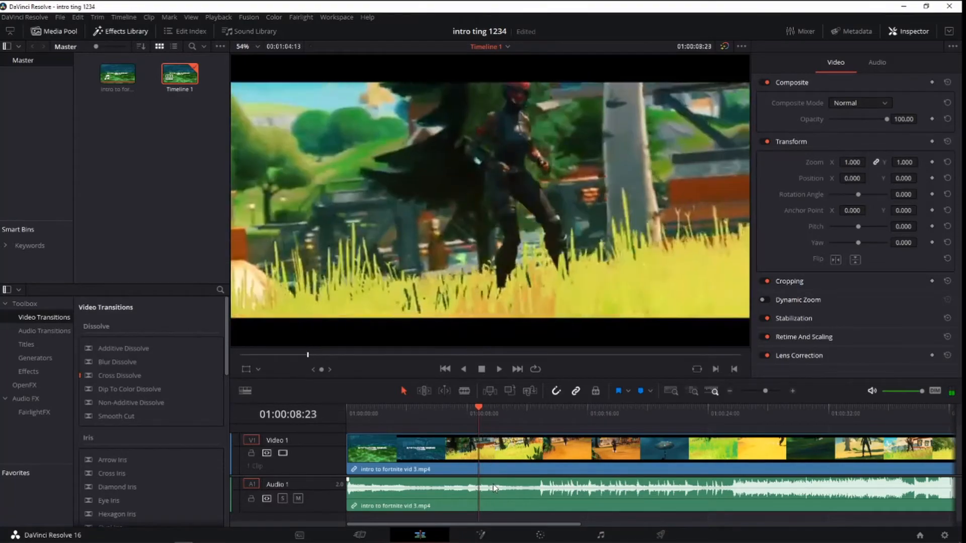
key(ctrl+b)
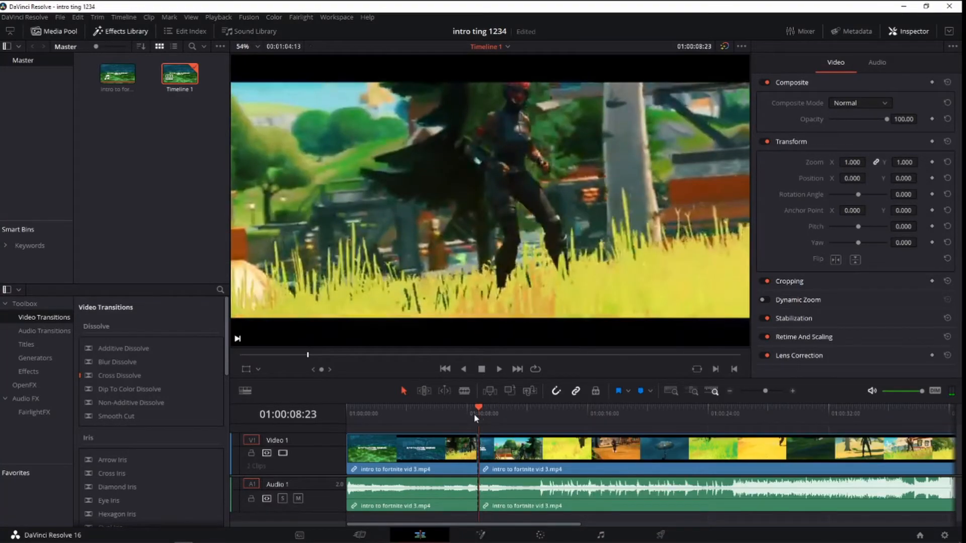
drag(490, 418, 693, 428)
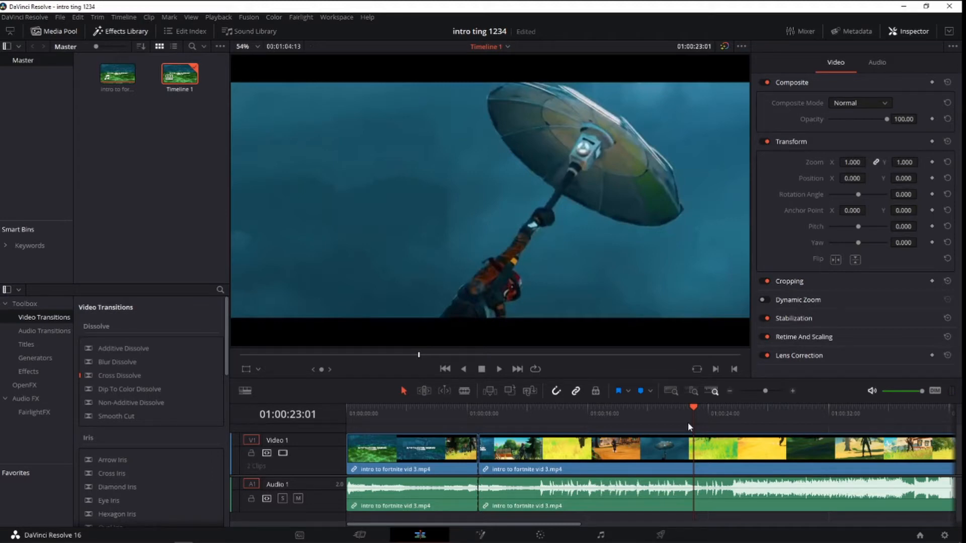
key(ctrl+b)
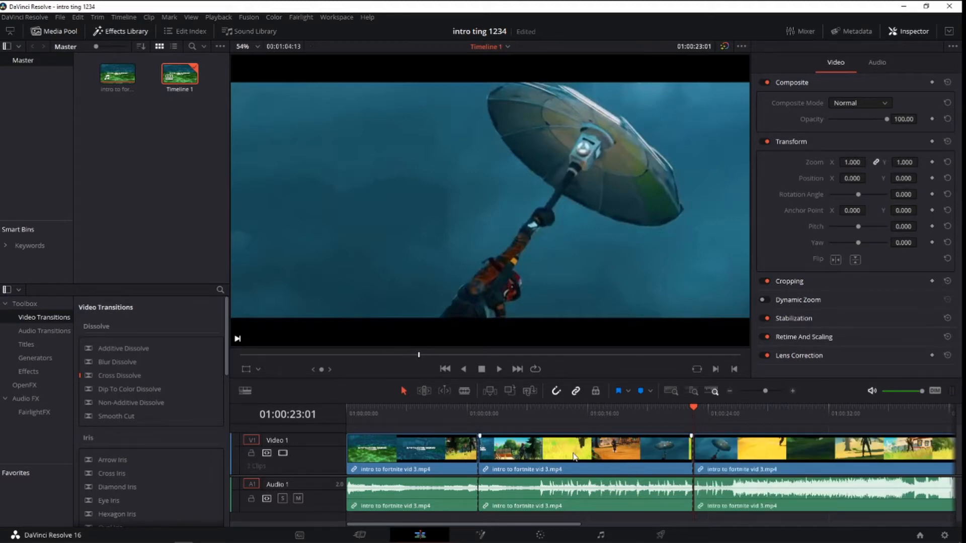
Delete the first and last segments with their gaps, keeping only the middle segment on the timeline.
mouse_move(616, 457)
mouse_down()
mouse_move(569, 453)
mouse_move(606, 458)
mouse_up()
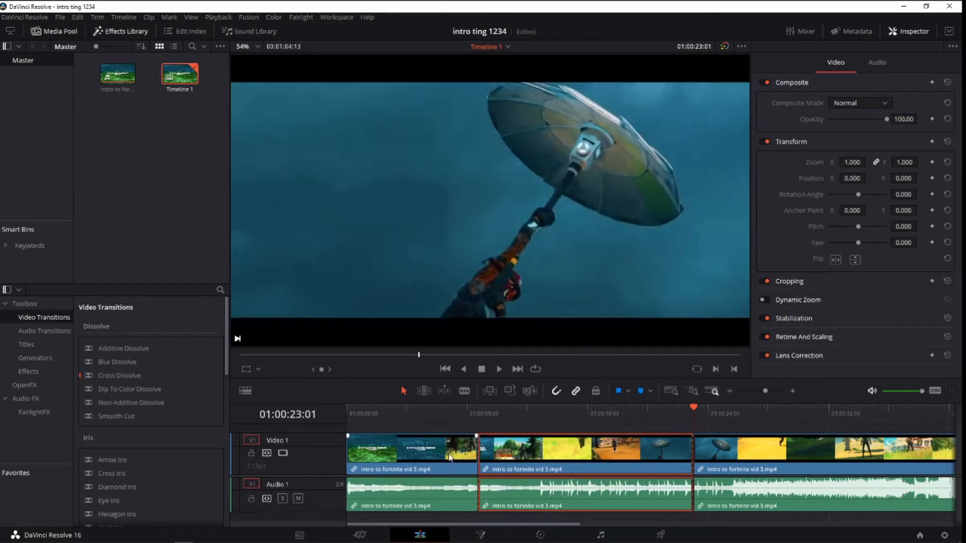
click(449, 456)
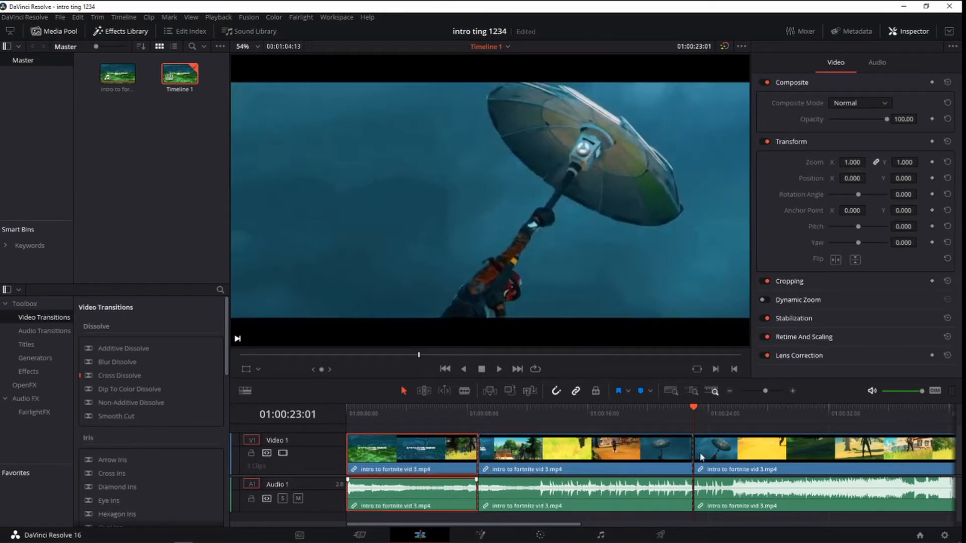
key(Delete)
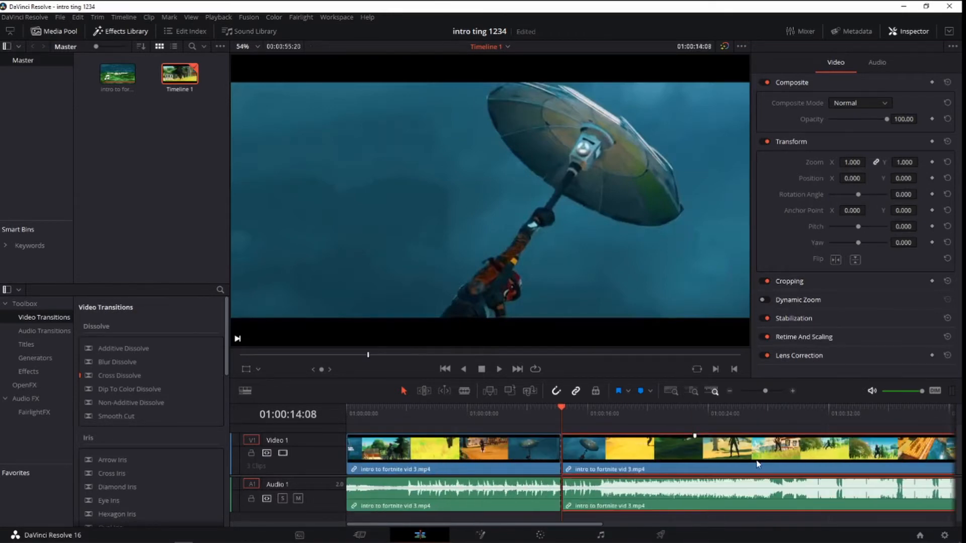
key(Delete)
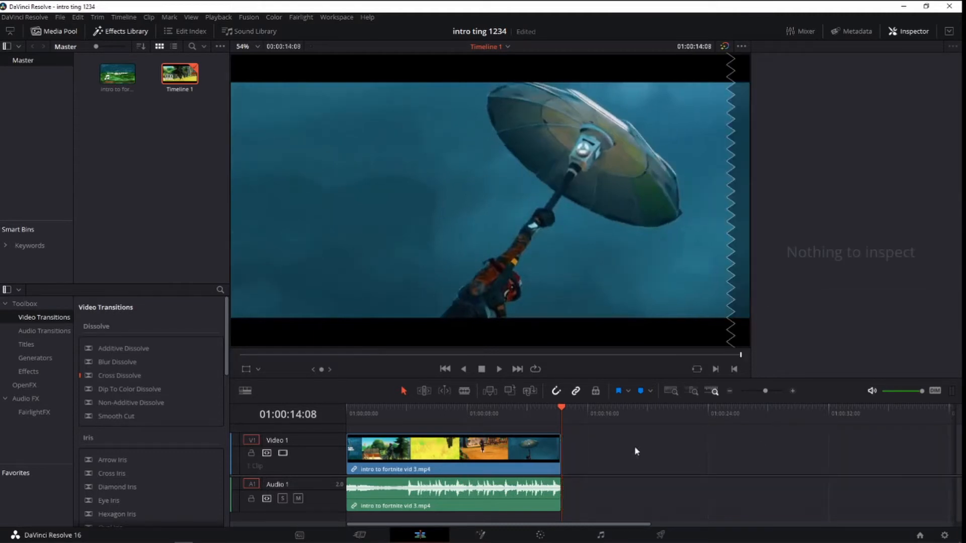
Unlink the video and audio of the timeline clip and return the playhead to 01:00:00:00.
mouse_move(555, 411)
mouse_down()
mouse_move(366, 416)
mouse_move(675, 423)
mouse_move(667, 408)
mouse_move(574, 413)
mouse_up()
key(ctrl+a)
right_click(640, 411)
click(615, 412)
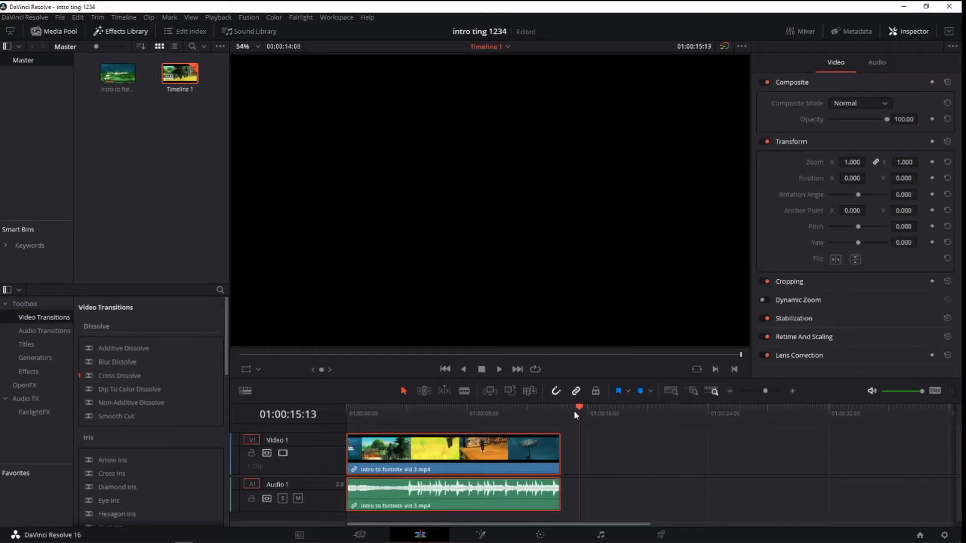
right_click(494, 448)
click(549, 470)
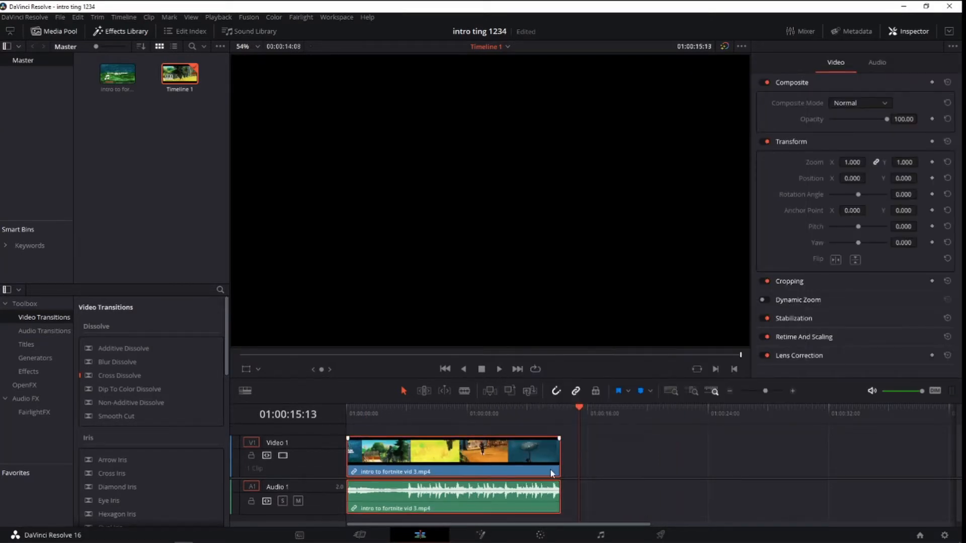
right_click(548, 467)
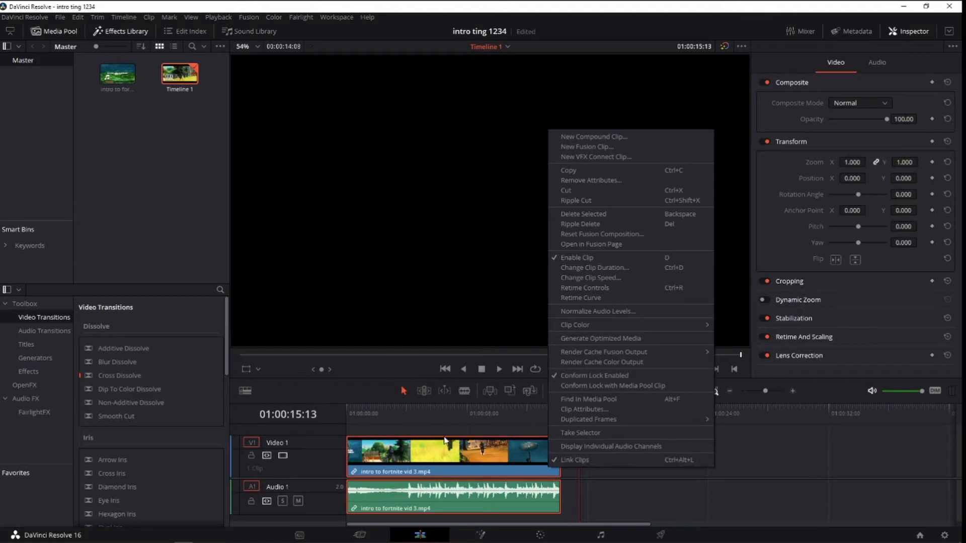
click(579, 460)
drag(577, 421, 342, 423)
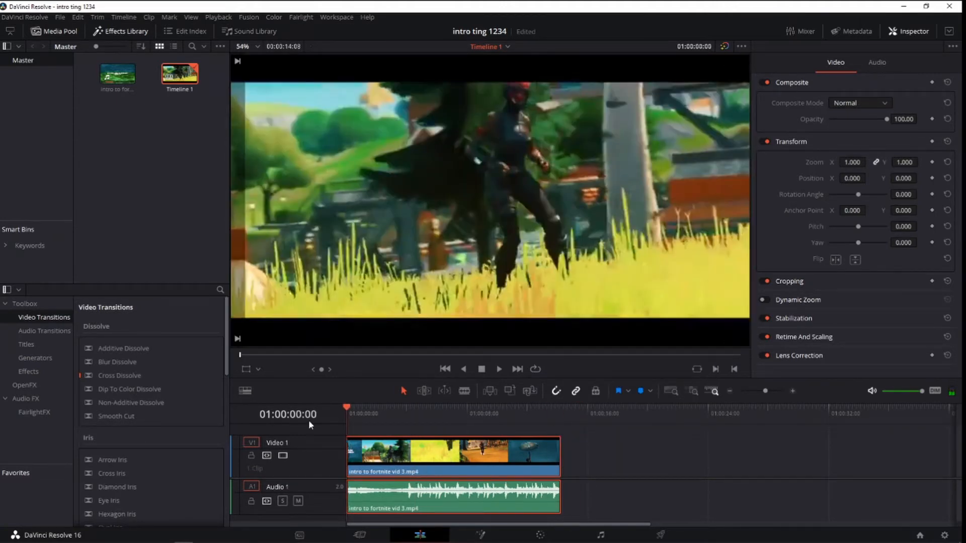
click(659, 502)
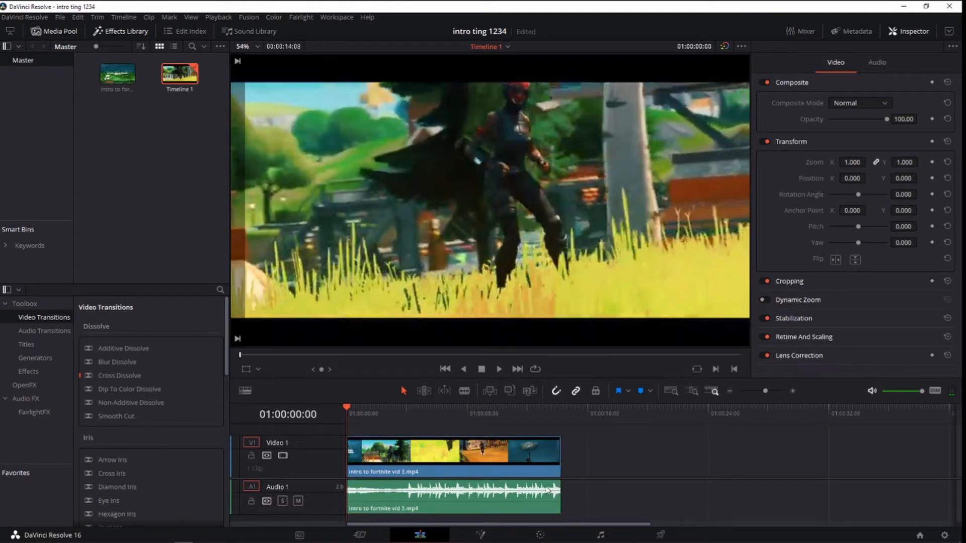
Lower the audio clip's volume to -5.23.
click(425, 501)
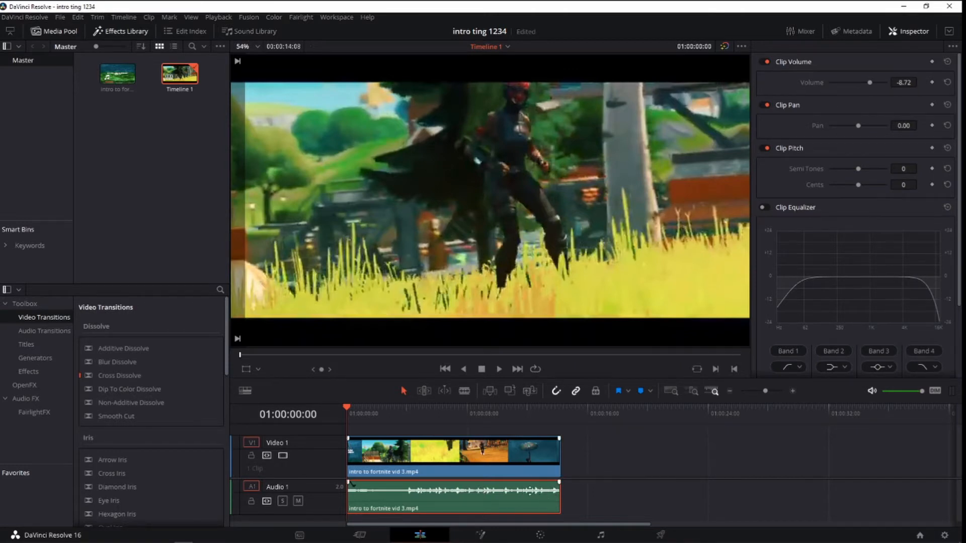
mouse_move(529, 491)
mouse_down()
mouse_move(528, 420)
mouse_move(524, 505)
mouse_move(525, 487)
mouse_up()
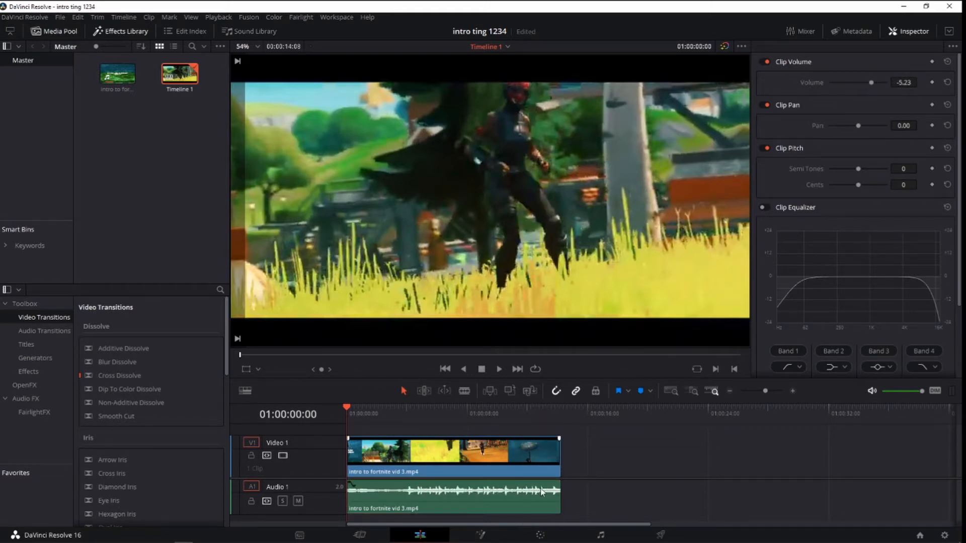
click(415, 501)
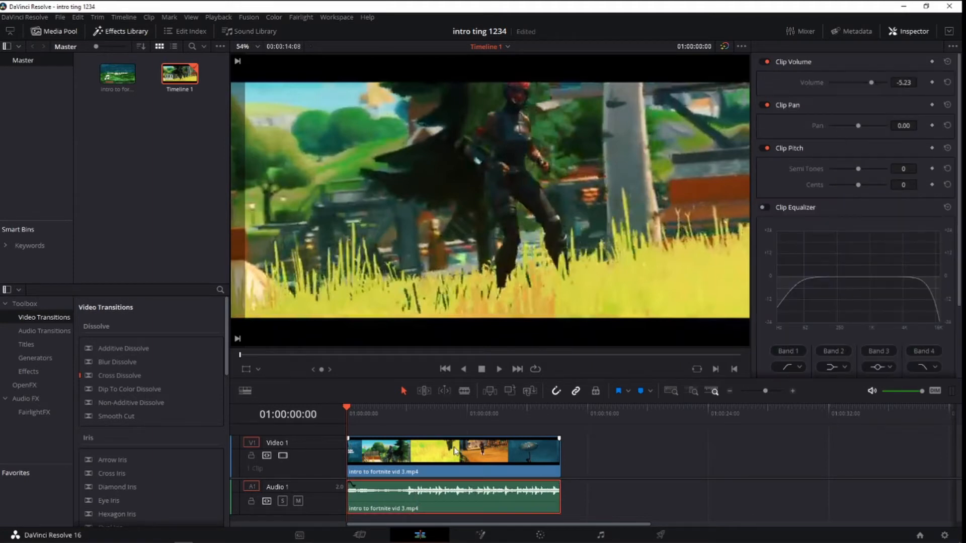
Delete the audio clip from Audio 1, keeping the video clip on the timeline.
click(421, 446)
key(Delete)
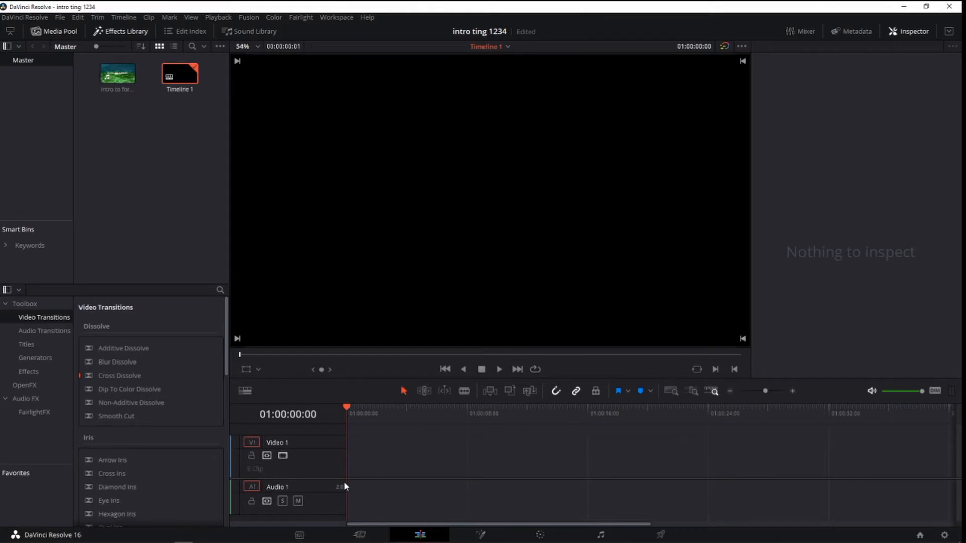
key(ctrl+z)
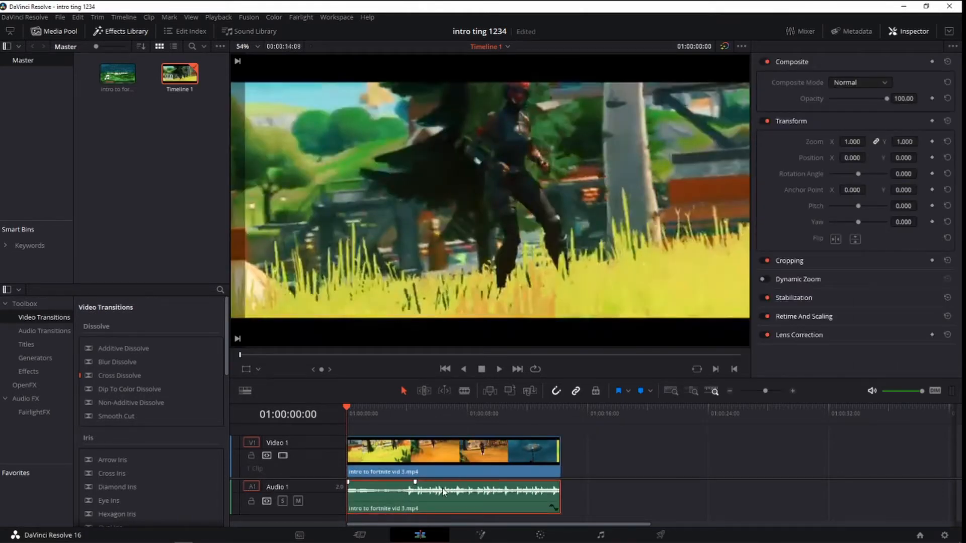
key(Delete)
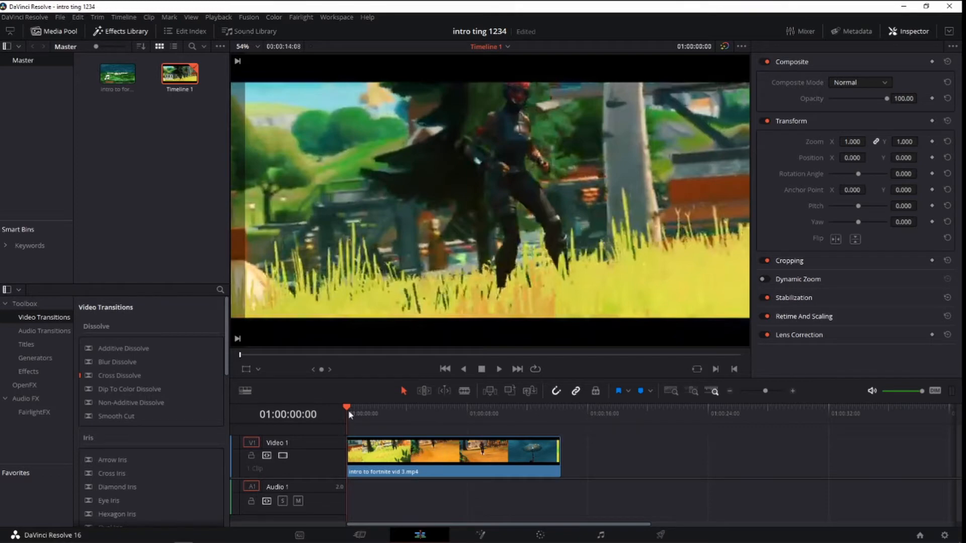
Fade out the video clip with opacity keyframes of 100 at 01:00:13:00 and 0 at 01:00:14:08, and play back the ending.
drag(579, 412, 542, 432)
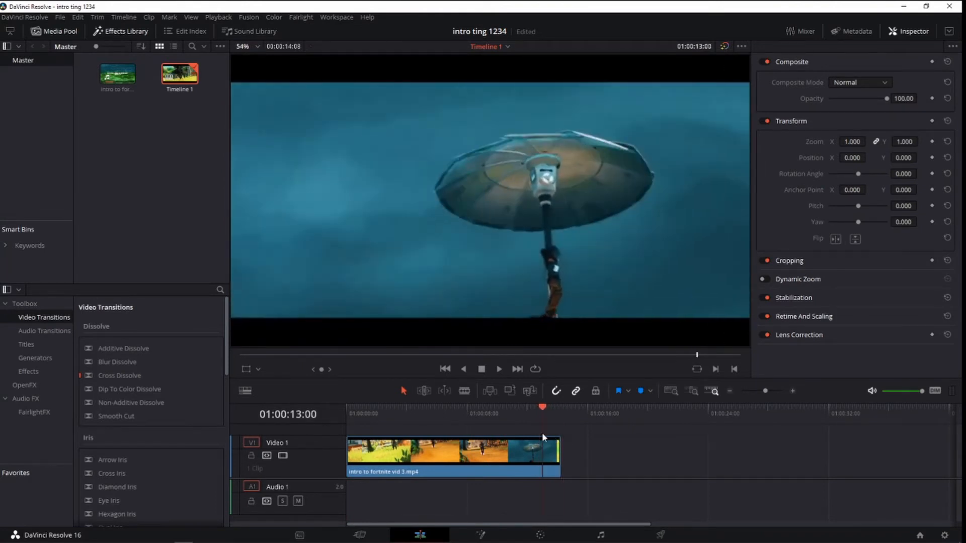
click(932, 99)
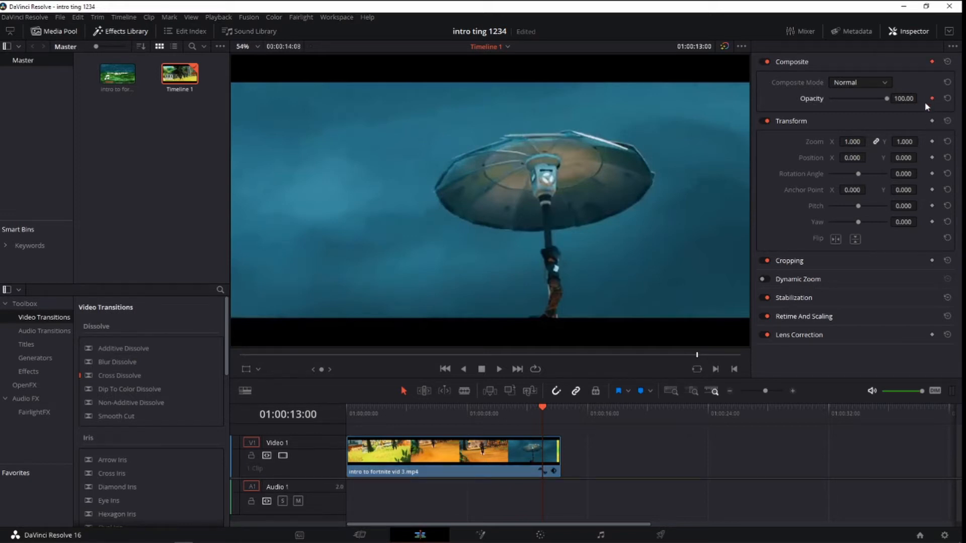
drag(543, 408, 559, 411)
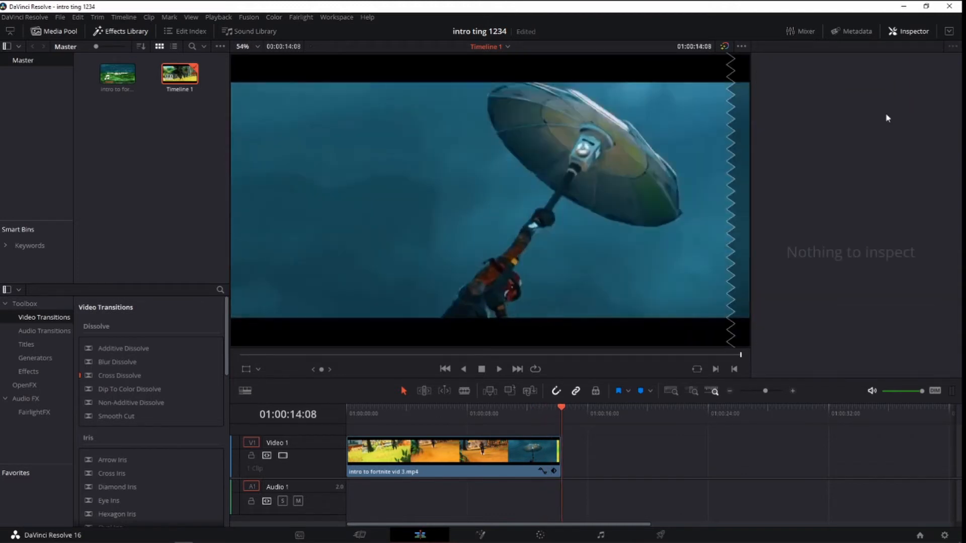
drag(557, 412, 552, 432)
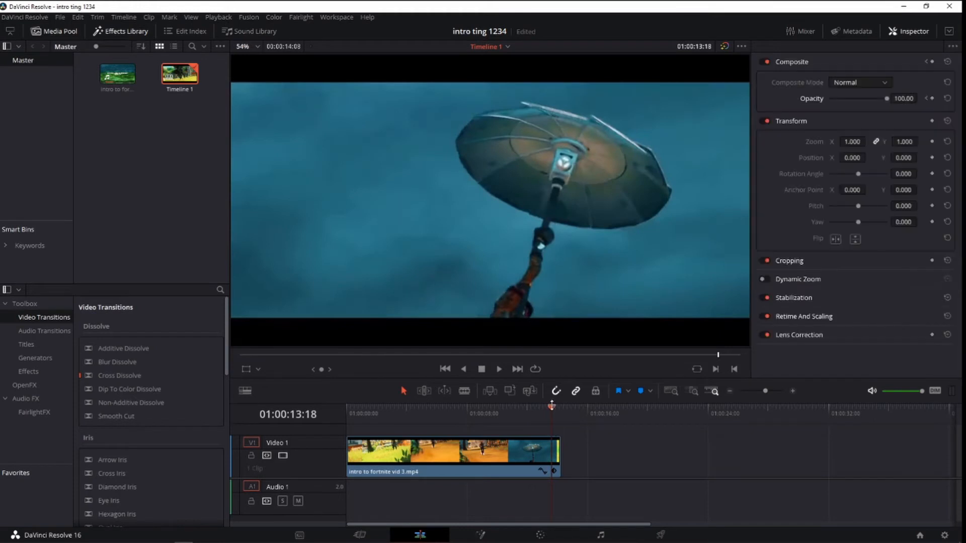
click(562, 411)
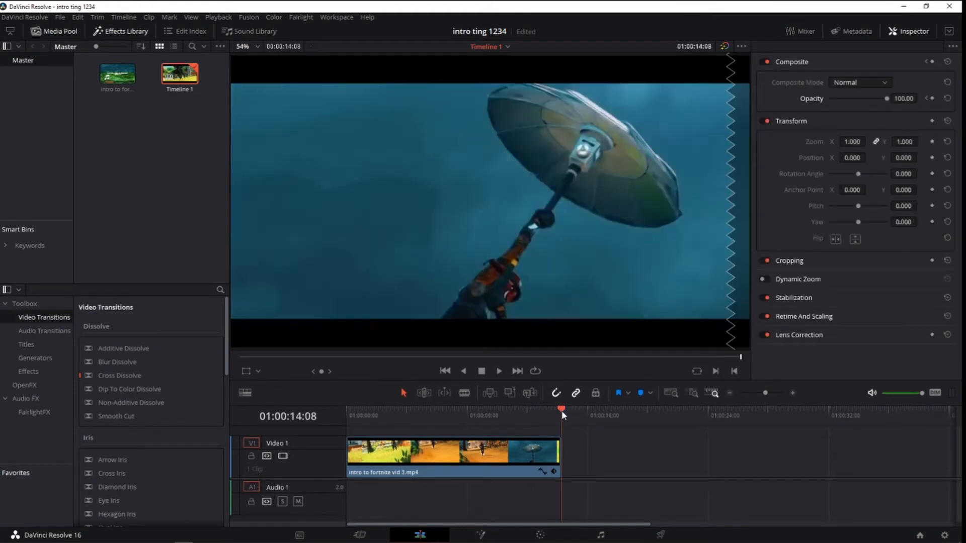
click(499, 462)
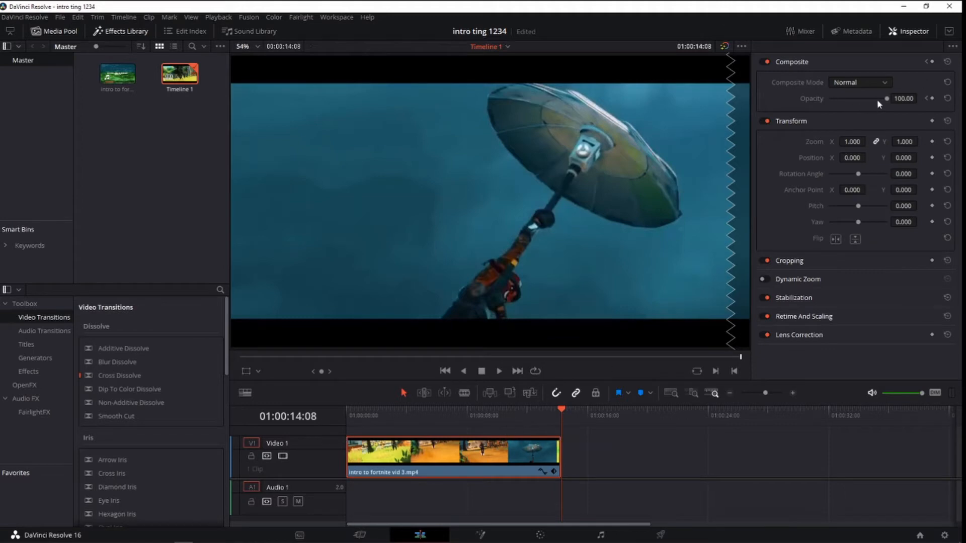
drag(887, 99, 774, 112)
drag(557, 410, 494, 411)
click(498, 371)
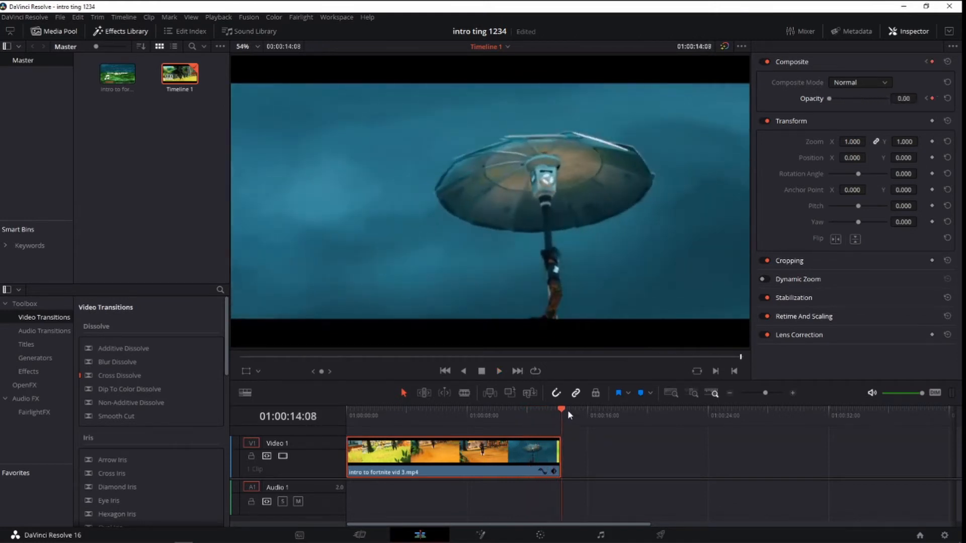
drag(567, 410, 504, 409)
mouse_move(505, 417)
mouse_down()
mouse_move(449, 409)
mouse_move(494, 410)
mouse_up()
click(499, 371)
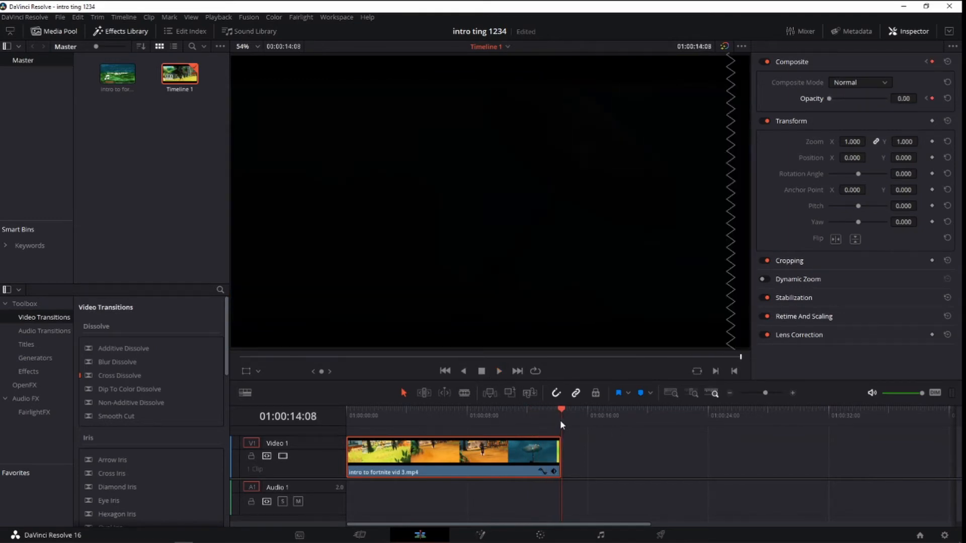
Fade in the video clip with opacity keyframes of 100 at 01:00:01:04 and 0 at 01:00:00:00, and play back the fades.
drag(559, 421, 365, 438)
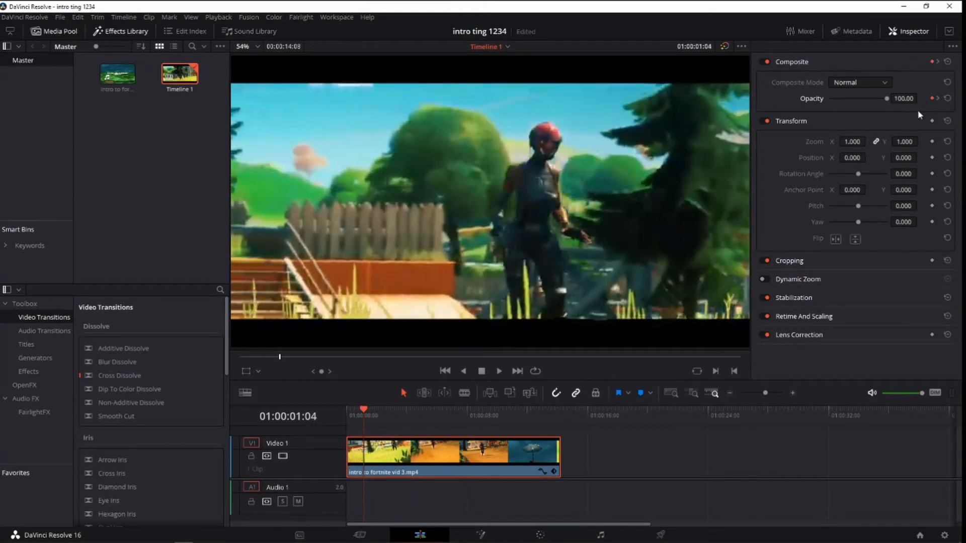
drag(359, 416, 314, 417)
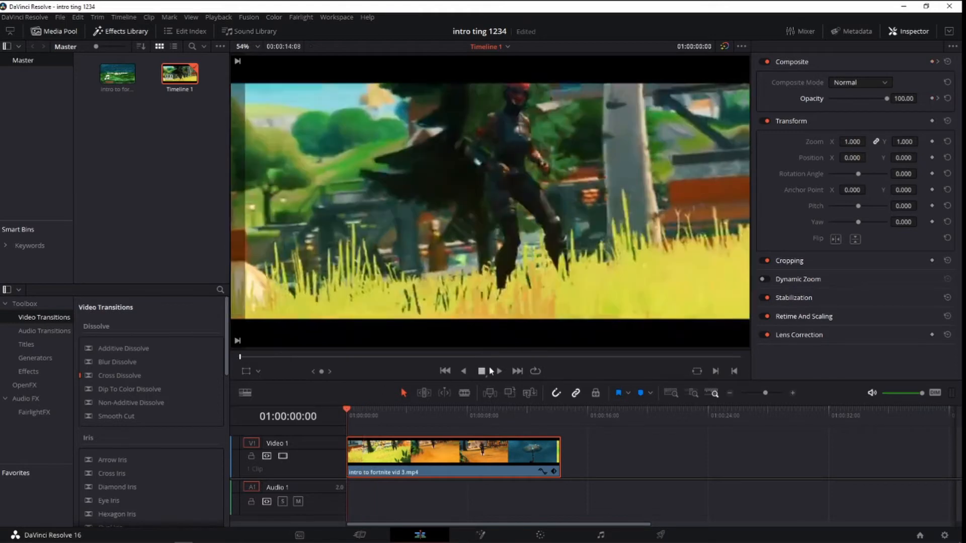
drag(887, 99, 808, 101)
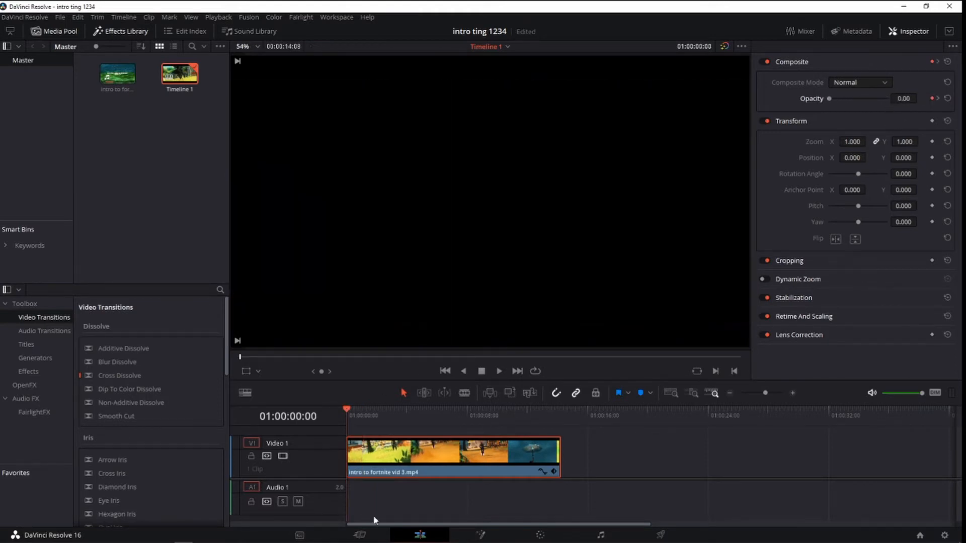
click(500, 370)
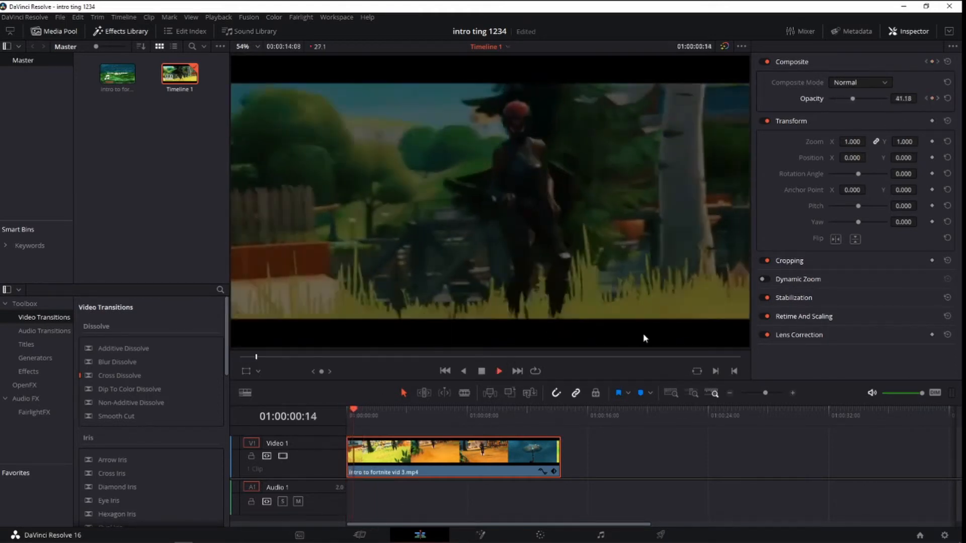
drag(390, 412, 533, 421)
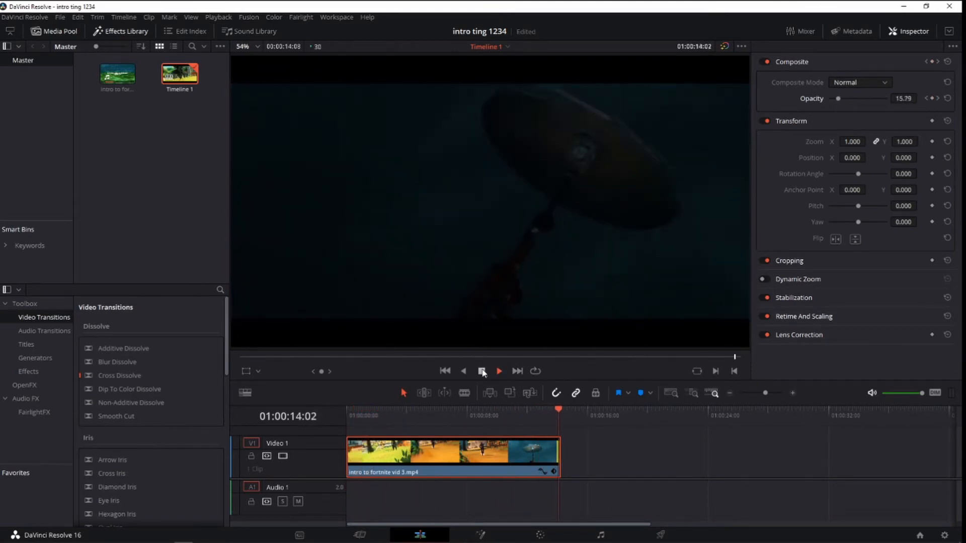
Add a Text title on a new track above the video clip and stretch it to the clip's full length.
scroll(211, 432, down, 2)
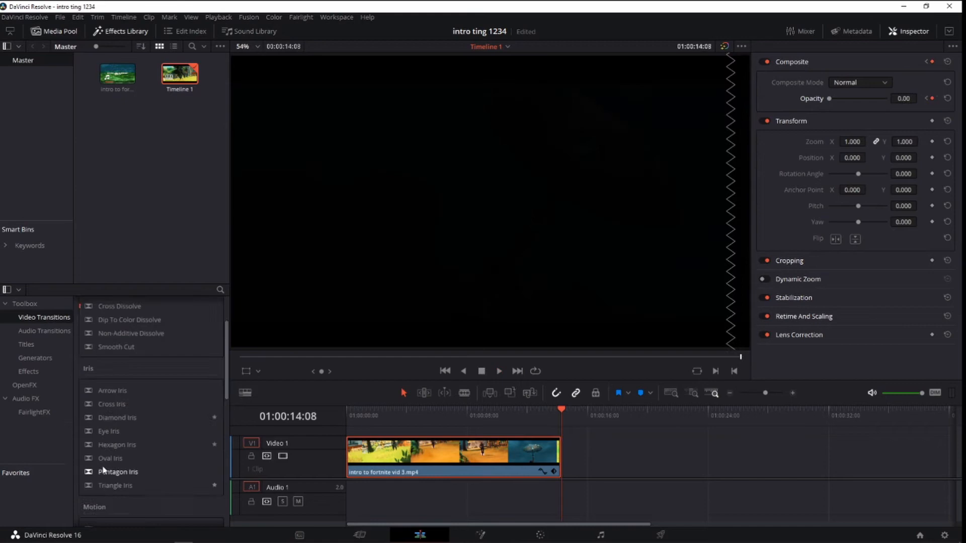
click(31, 358)
click(26, 344)
drag(146, 383, 346, 441)
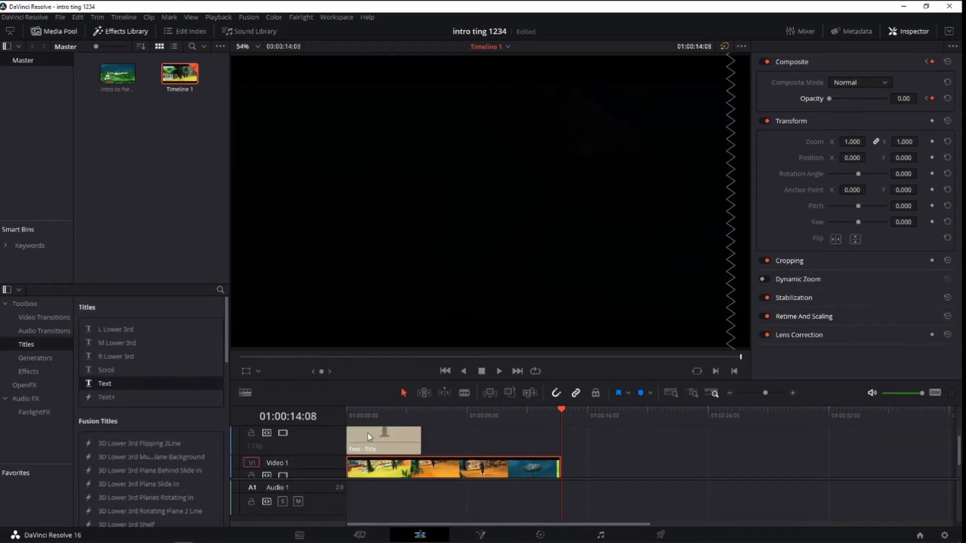
click(423, 438)
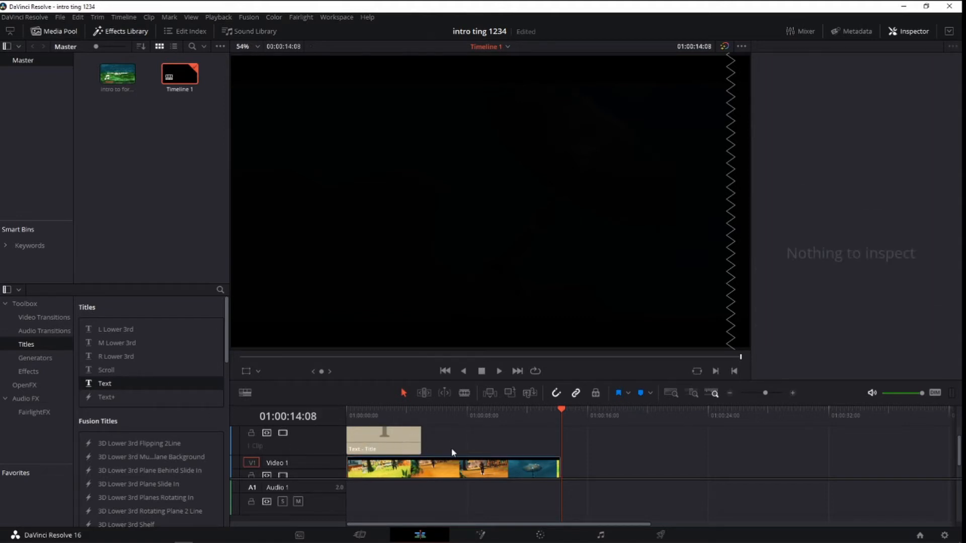
drag(451, 452, 272, 410)
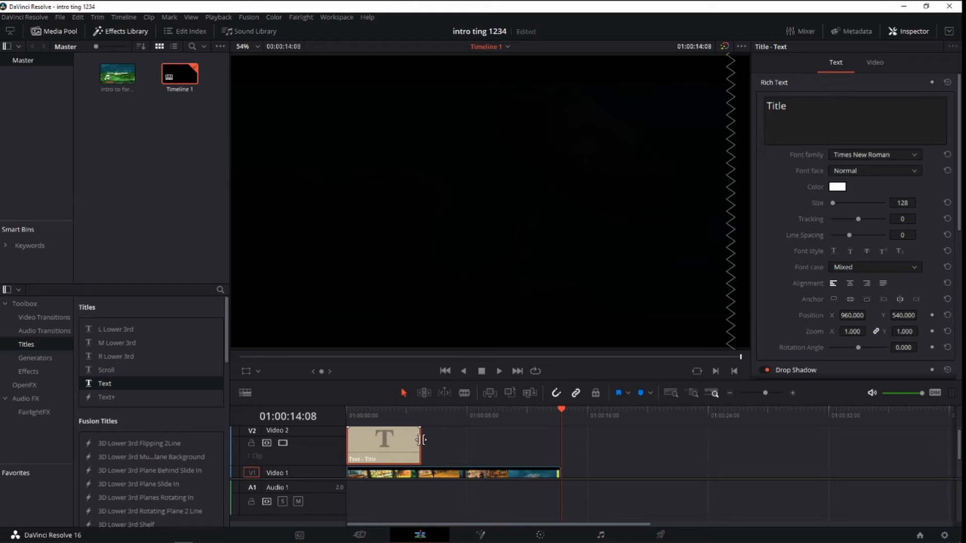
mouse_move(420, 441)
mouse_down()
mouse_move(556, 448)
mouse_move(417, 442)
mouse_up()
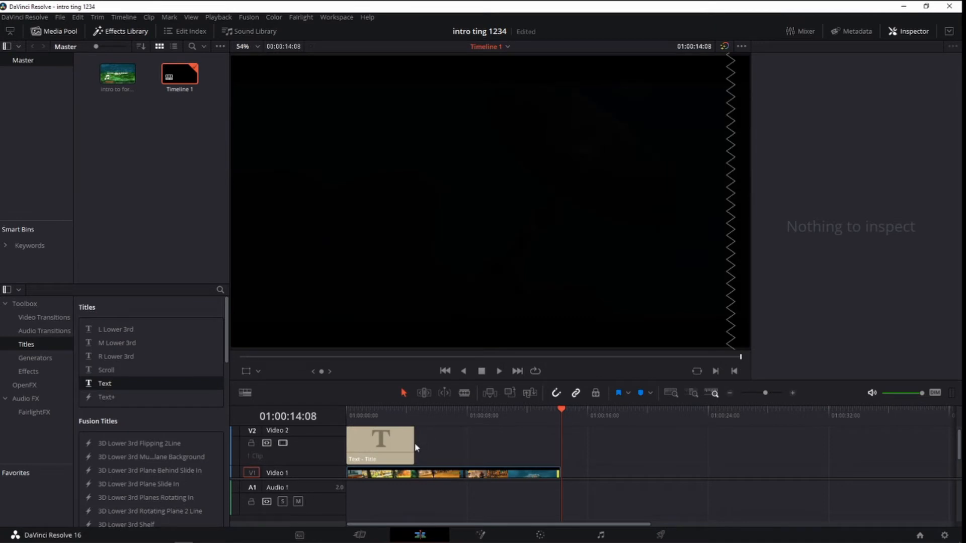
drag(414, 444, 357, 413)
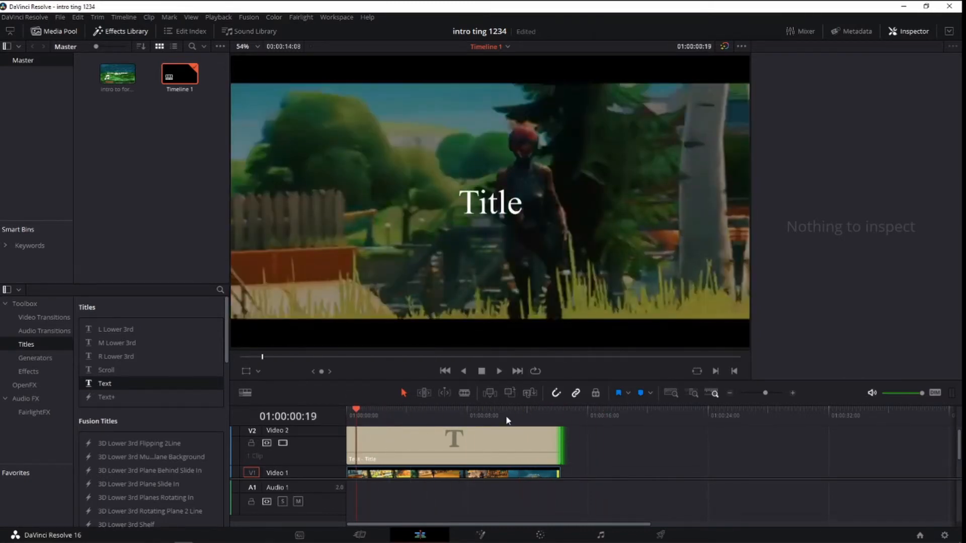
Replace the title clip's placeholder text with "Cinimatics By M1k3Editz".
click(503, 440)
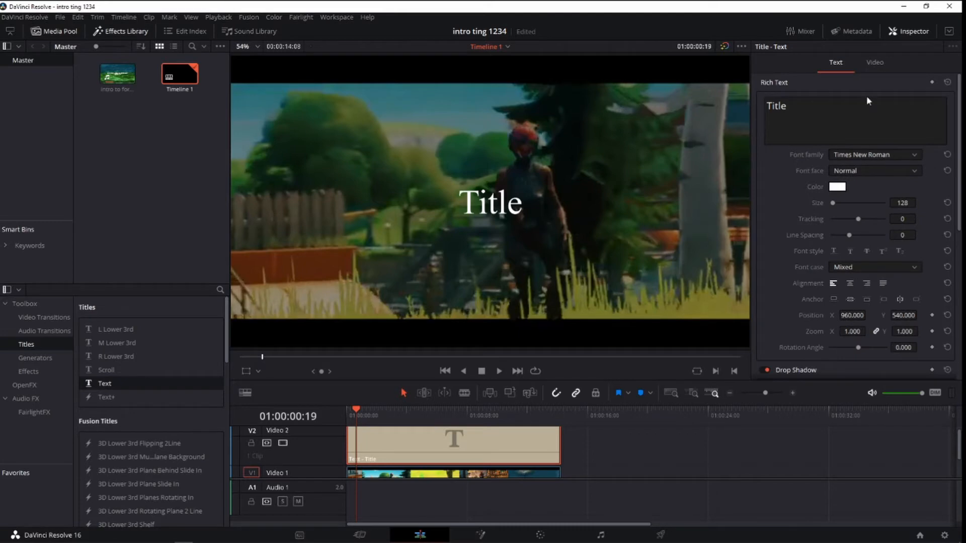
drag(845, 104, 668, 103)
key(BackSpace)
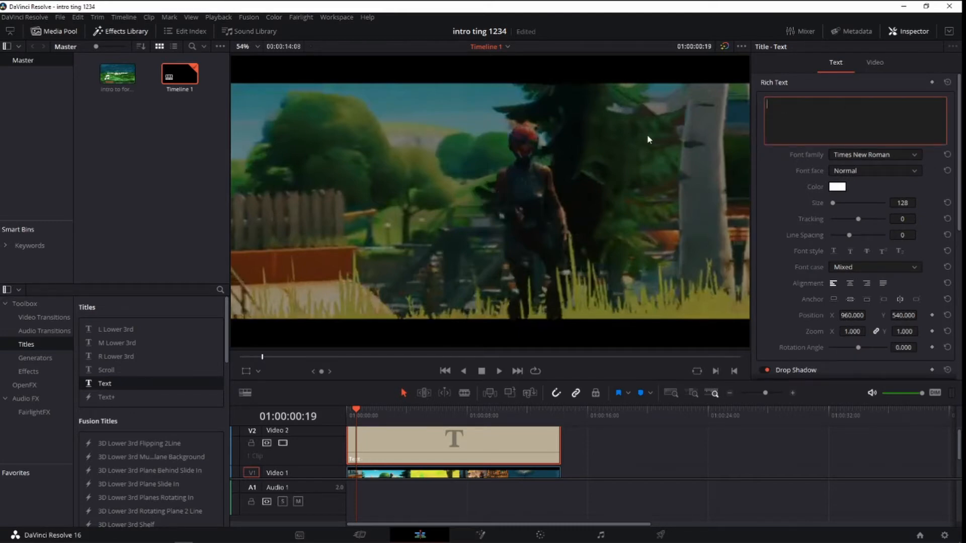
text(Cinim)
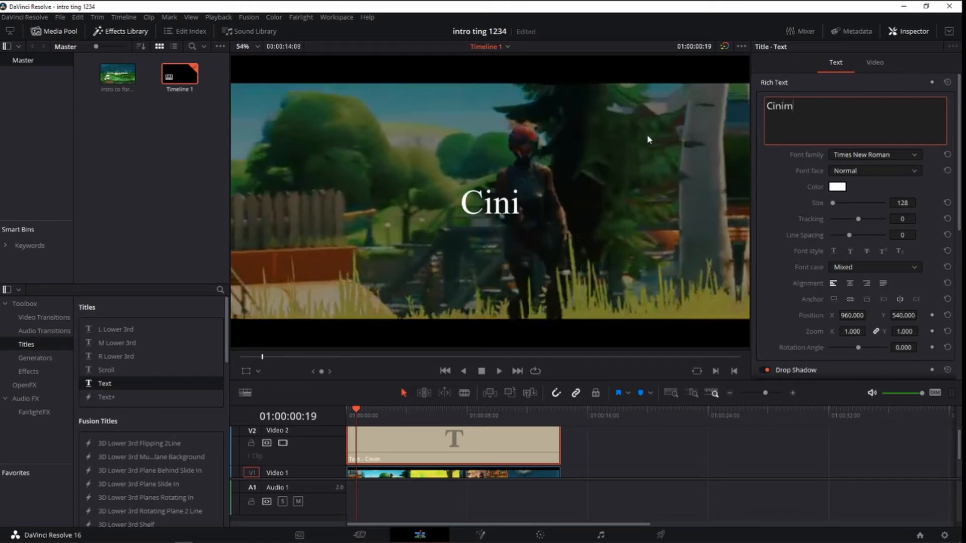
text(atics)
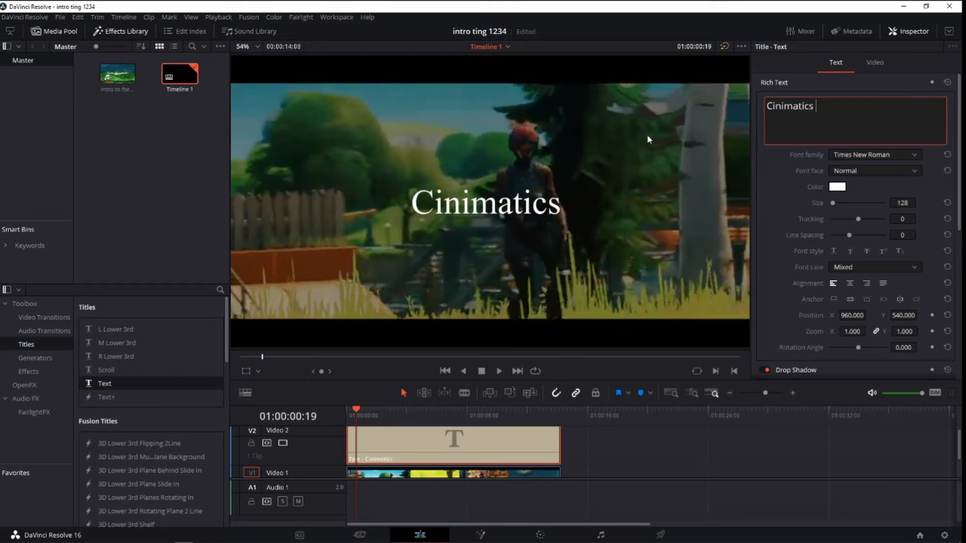
text( By)
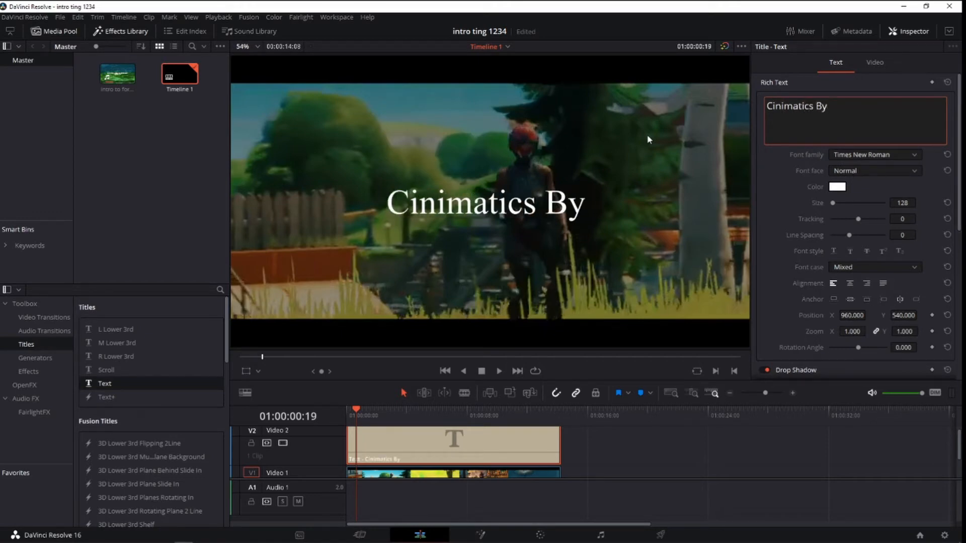
text( Mi)
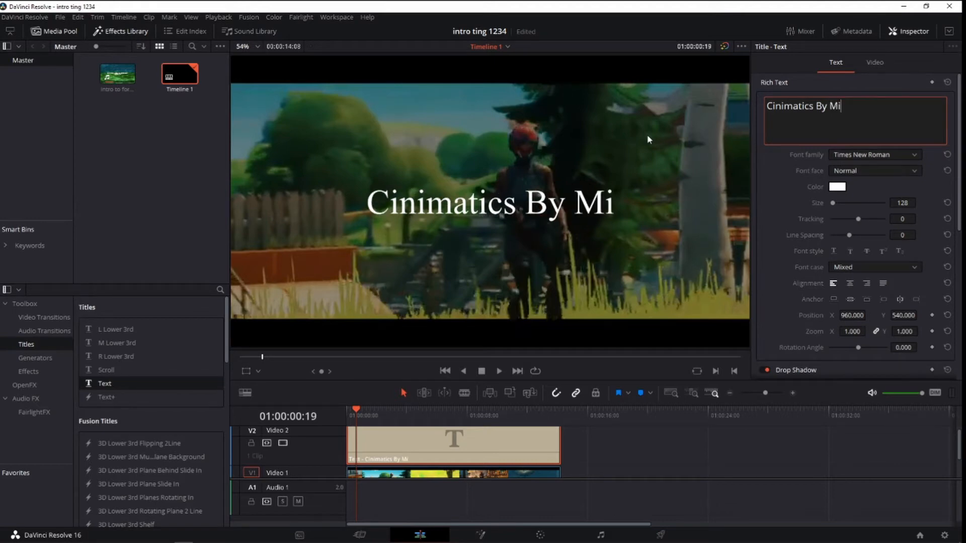
key(BackSpace)
text(1kew)
key(BackSpace)
key(BackSpace)
key(BackSpace)
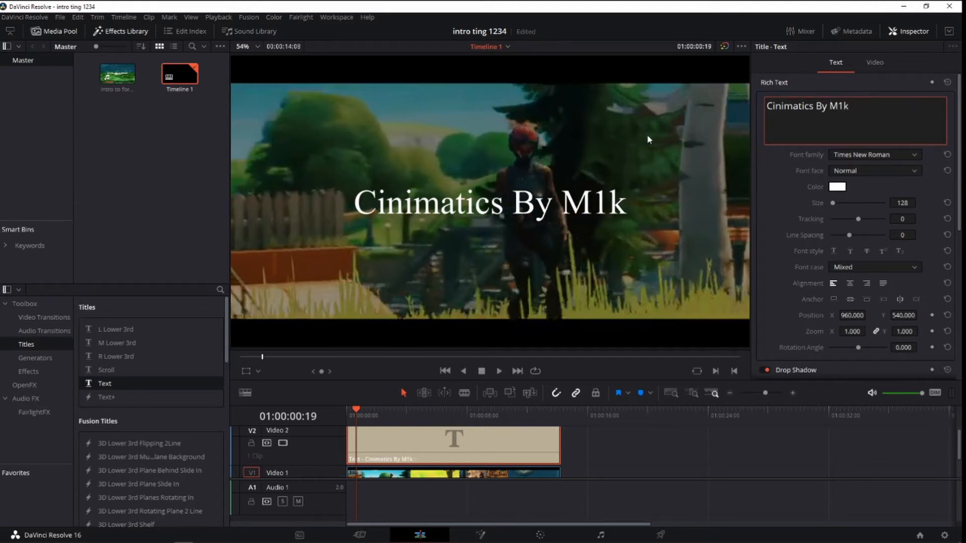
text(ke)
key(BackSpace)
text(e Ed)
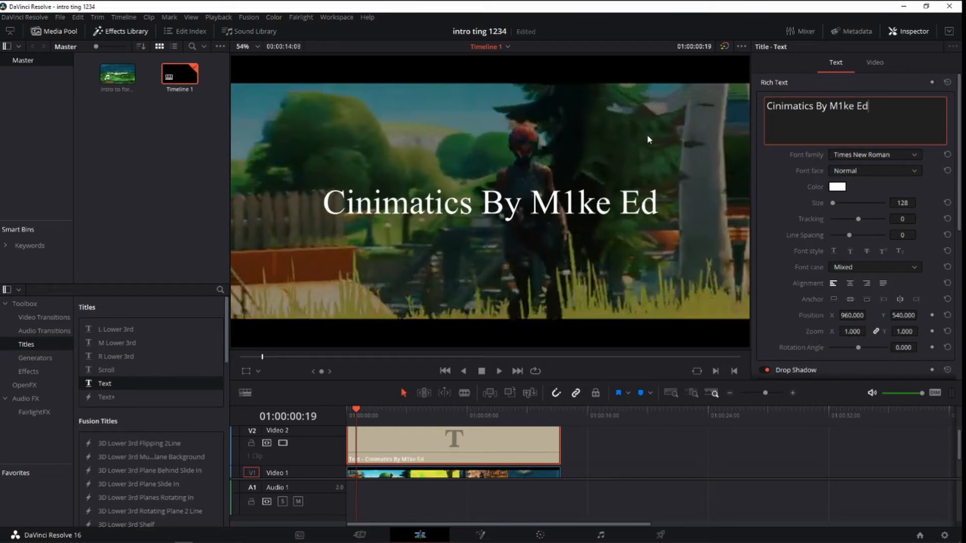
key(BackSpace)
key(BackSpace)
key(BackSpace)
key(BackSpace)
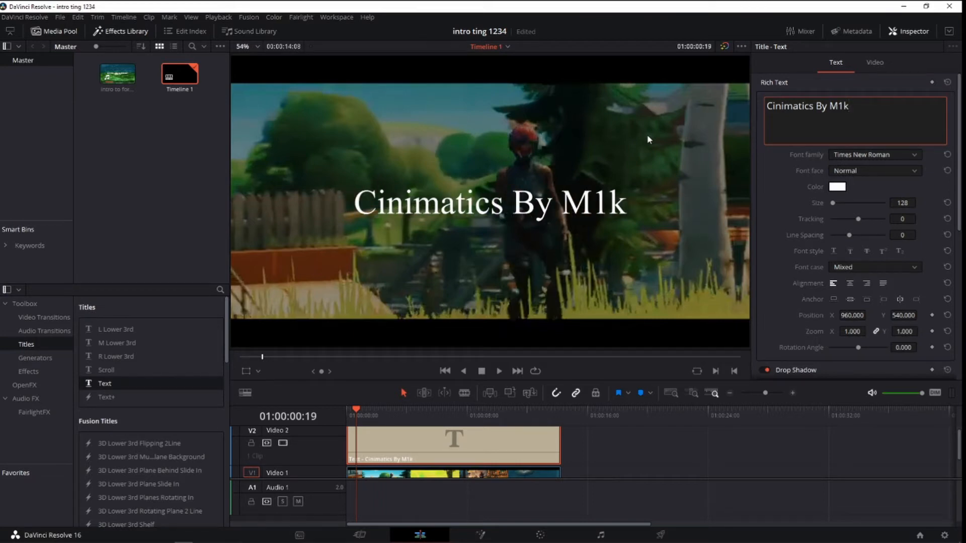
text(3E)
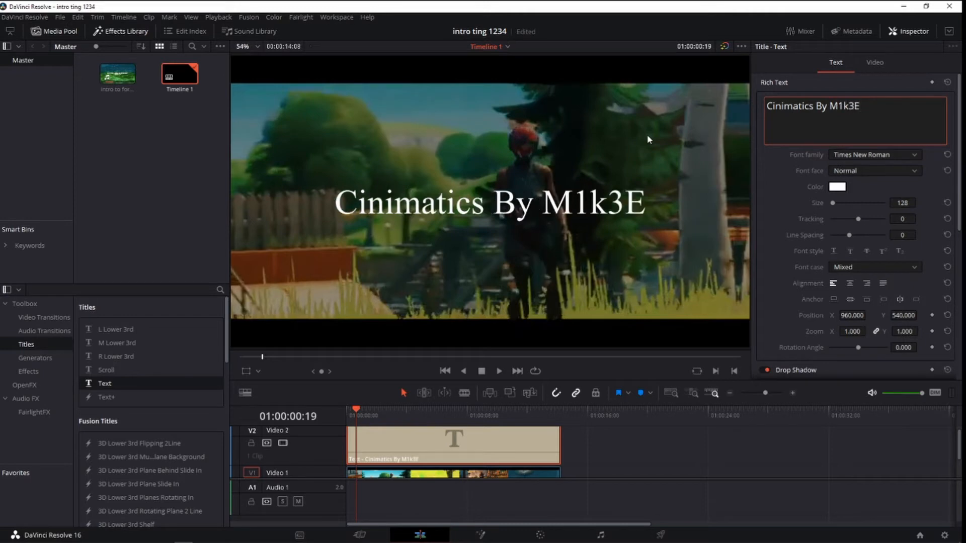
text(ditz)
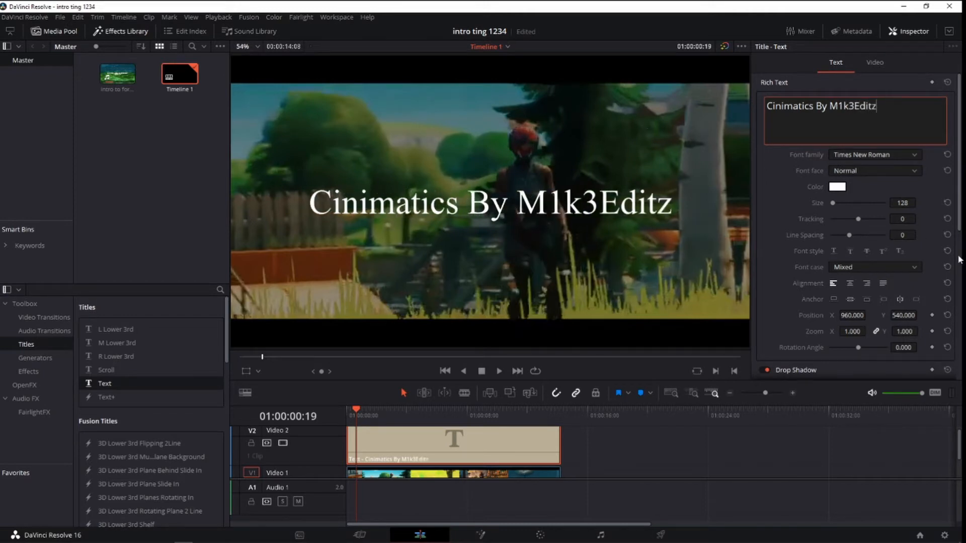
Browse the font families and try Arial Black on the title text.
click(856, 156)
scroll(865, 203, up, 8)
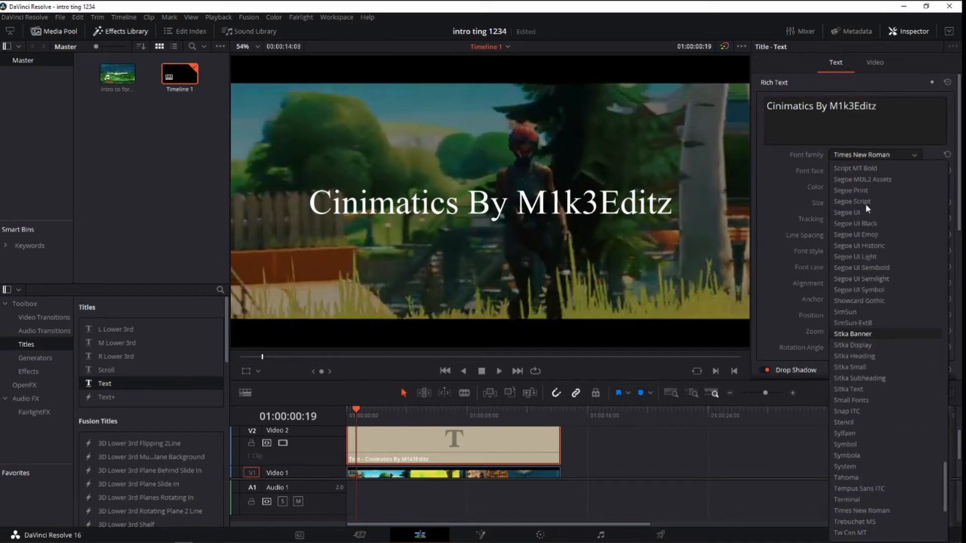
drag(943, 473, 912, 162)
click(948, 444)
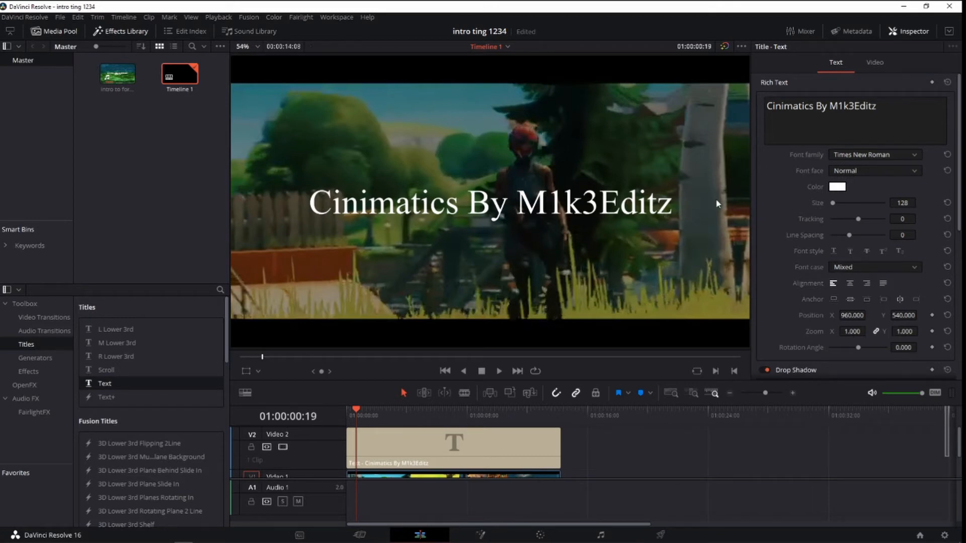
click(899, 158)
scroll(898, 274, up, 1)
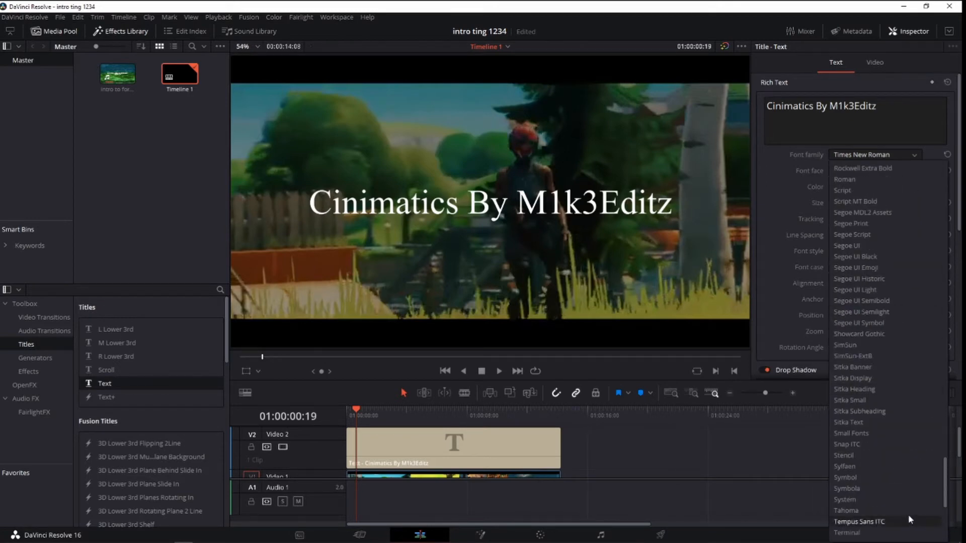
drag(946, 465, 962, 159)
click(962, 157)
click(915, 157)
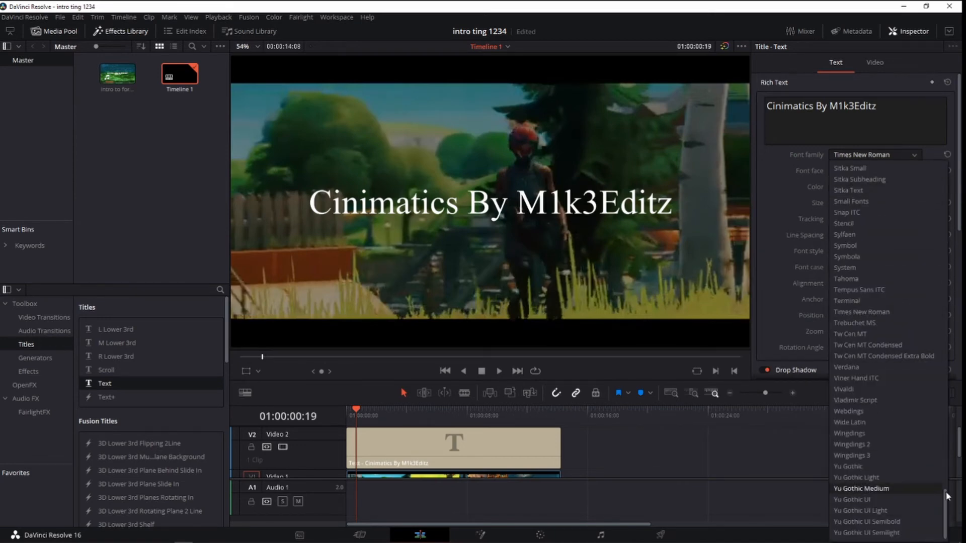
drag(948, 496, 946, 168)
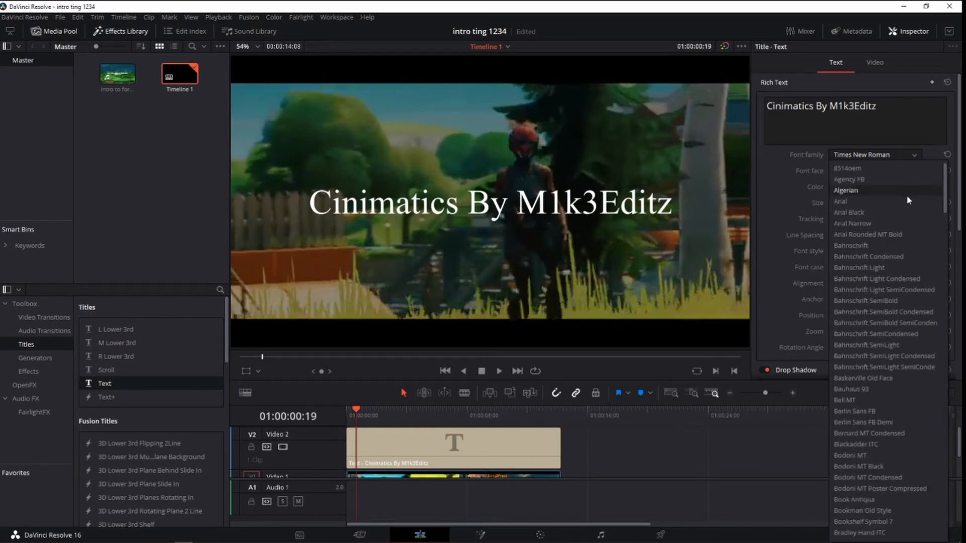
click(857, 215)
click(866, 171)
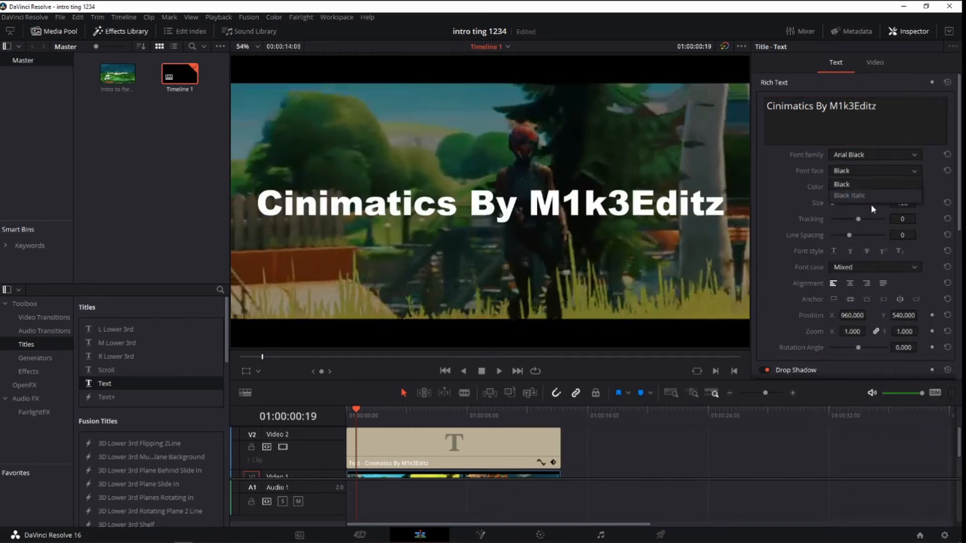
click(861, 172)
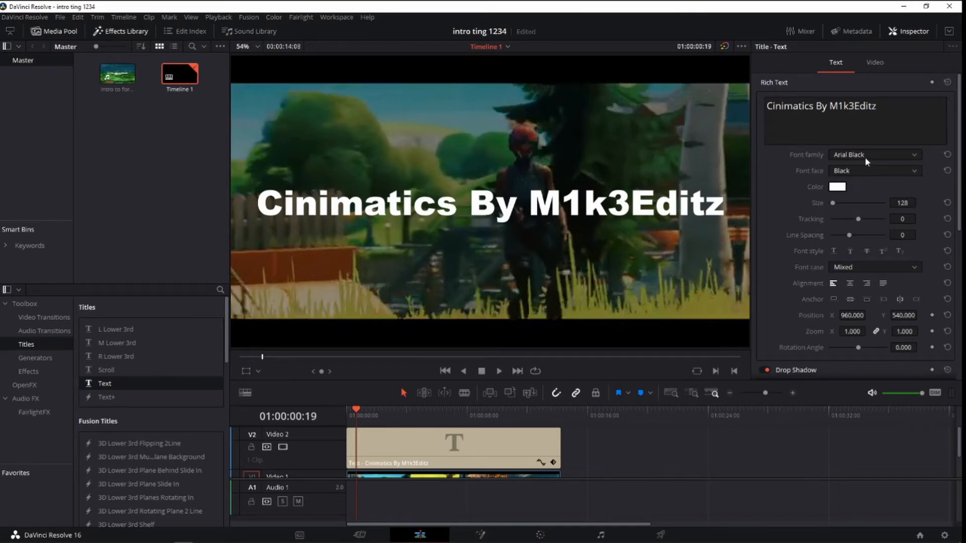
Set the title's font family to Arial and its font face to Bold Italic.
click(865, 157)
click(861, 166)
click(861, 166)
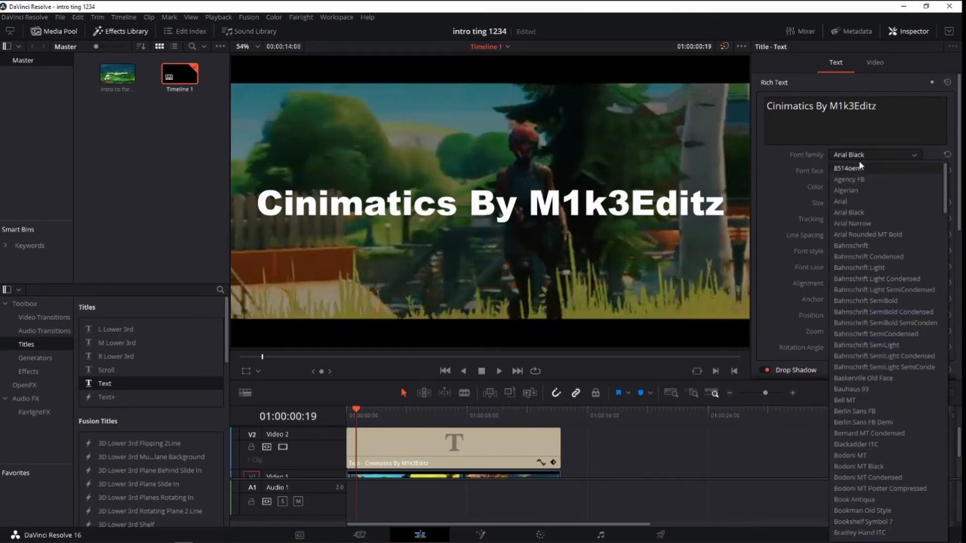
click(846, 201)
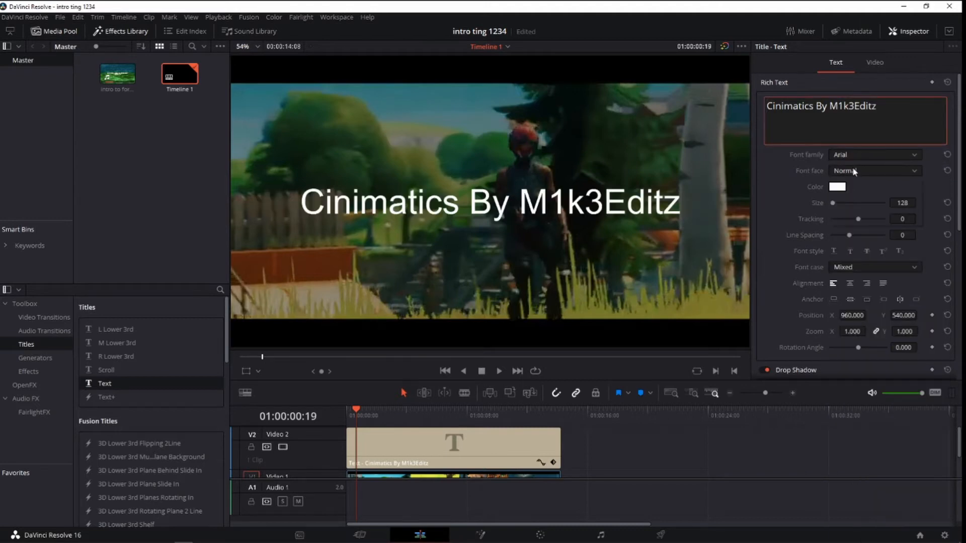
click(856, 168)
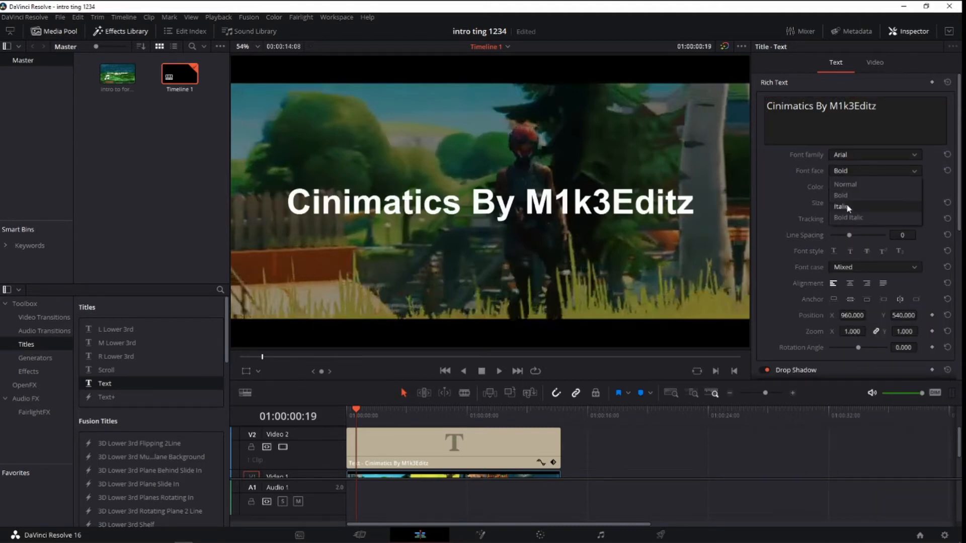
click(858, 196)
click(858, 170)
click(848, 211)
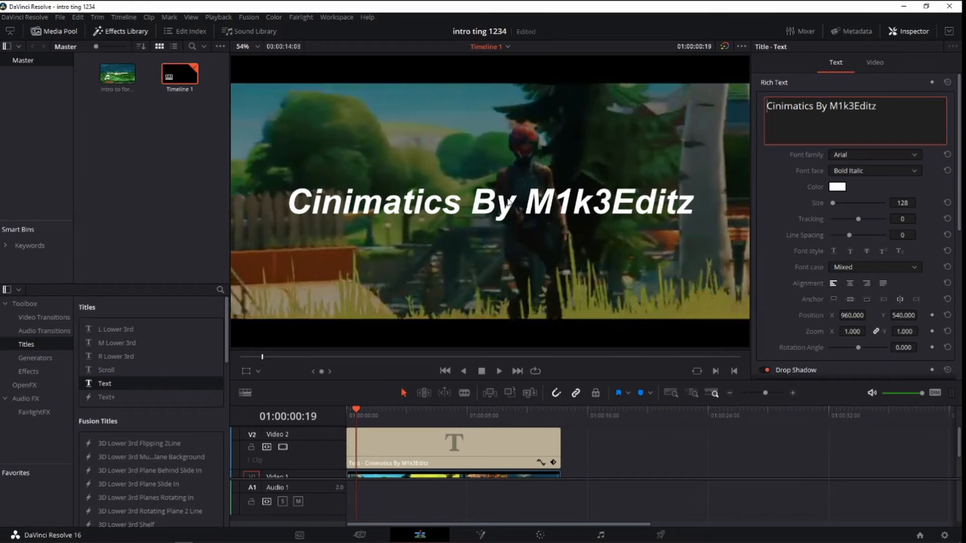
Shrink the title to a zoom of about 0.283 and move it to the picture's lower left, at about X 408, Y 108.
click(449, 201)
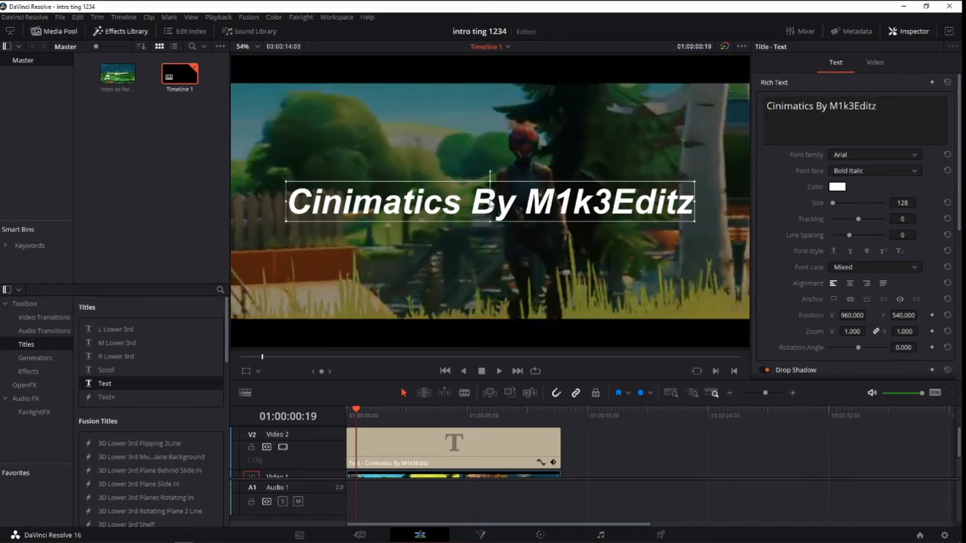
drag(488, 201, 360, 296)
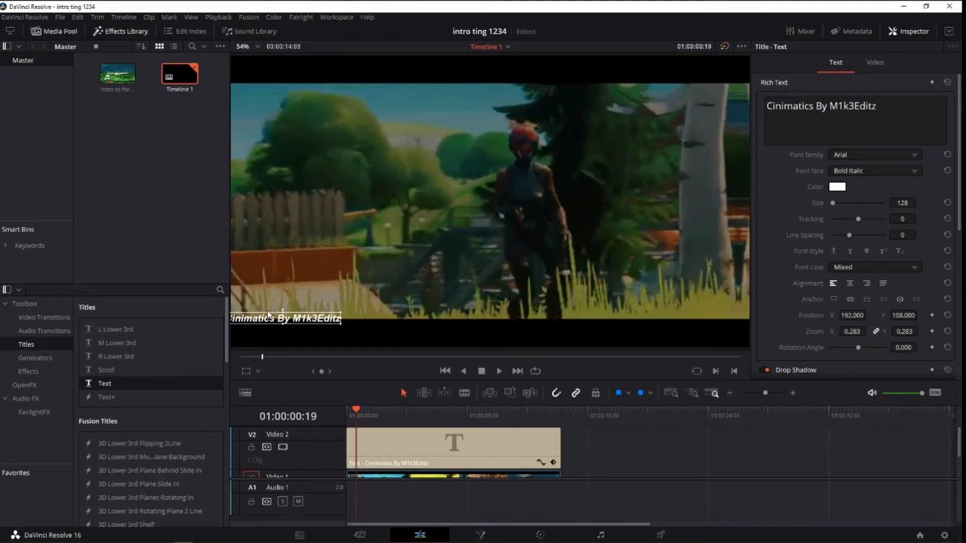
drag(284, 316, 361, 316)
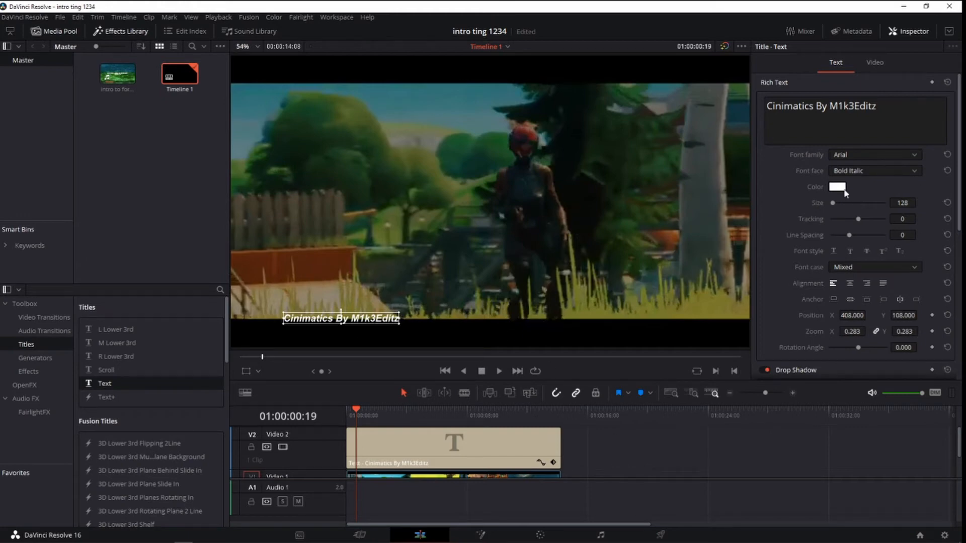
click(613, 158)
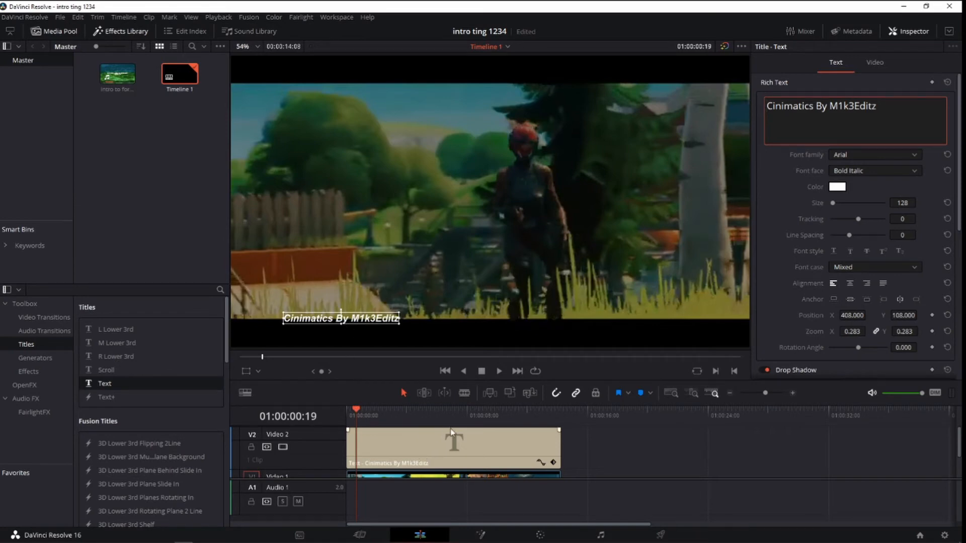
Add a second Text title on a new track above the first and extend its start back to 01:00:01:03, near the video's fade-in keyframe.
drag(152, 385, 396, 442)
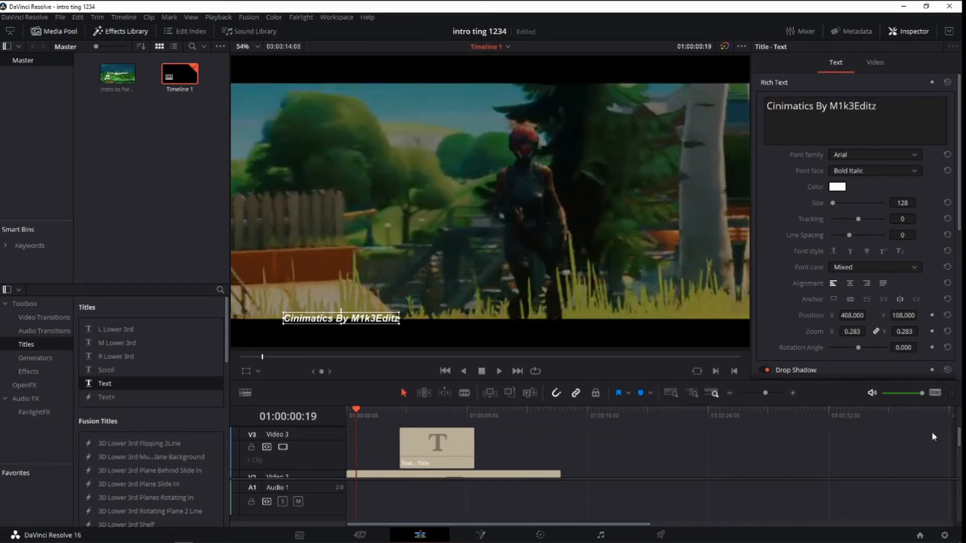
drag(958, 435, 961, 467)
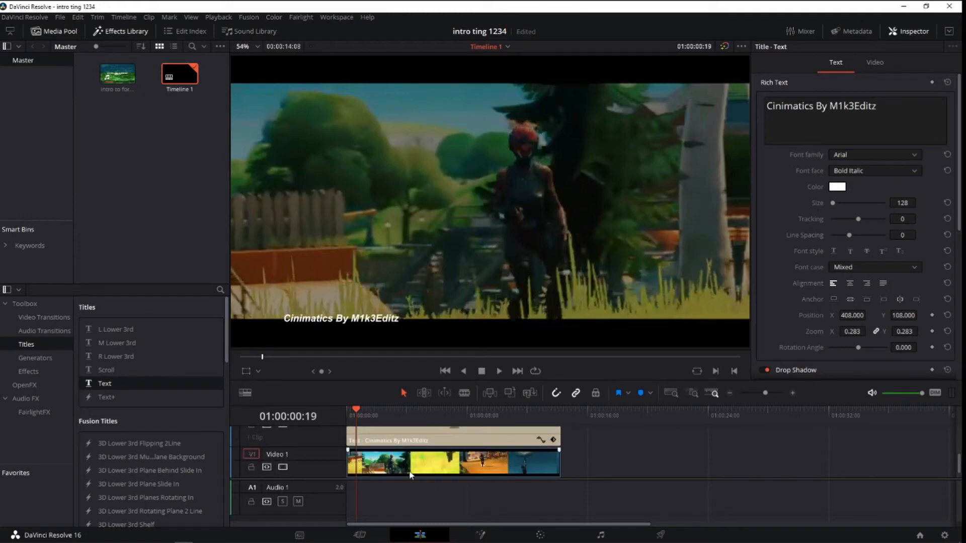
click(374, 467)
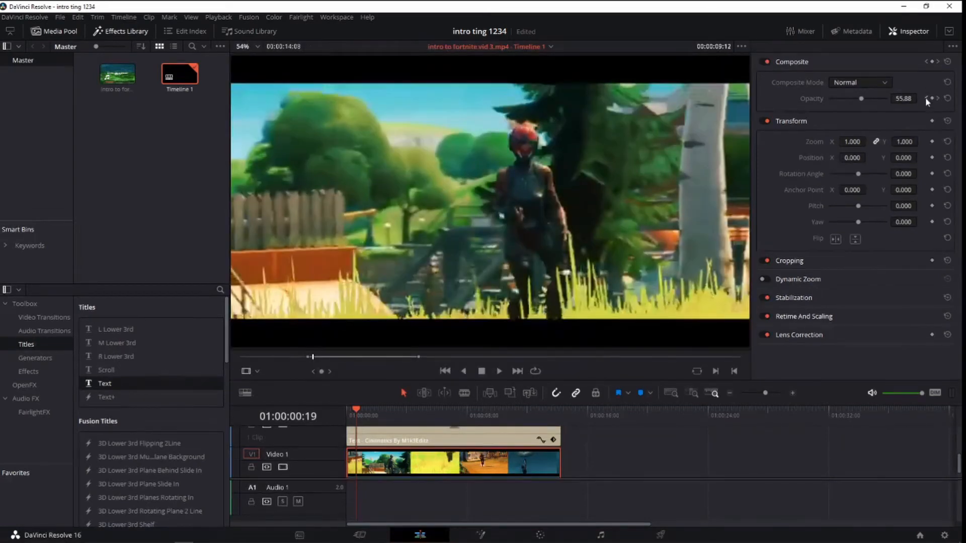
click(925, 97)
drag(345, 412, 363, 419)
scroll(418, 445, up, 2)
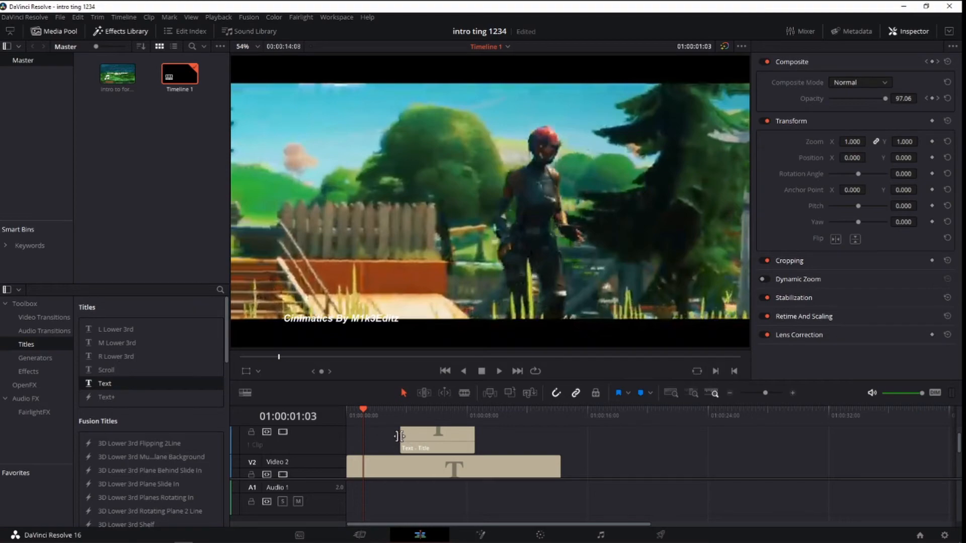
click(453, 440)
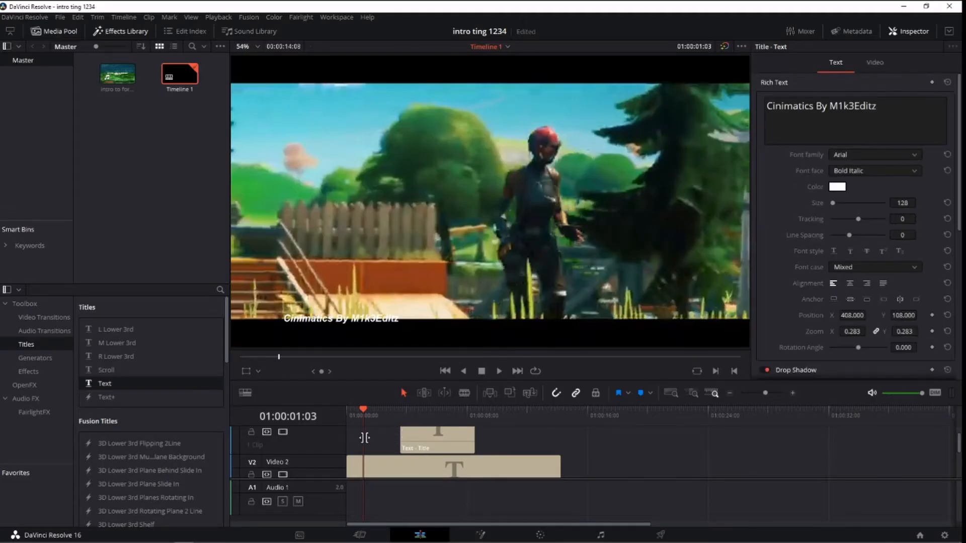
mouse_move(391, 438)
mouse_down()
mouse_move(364, 436)
mouse_move(406, 437)
mouse_up()
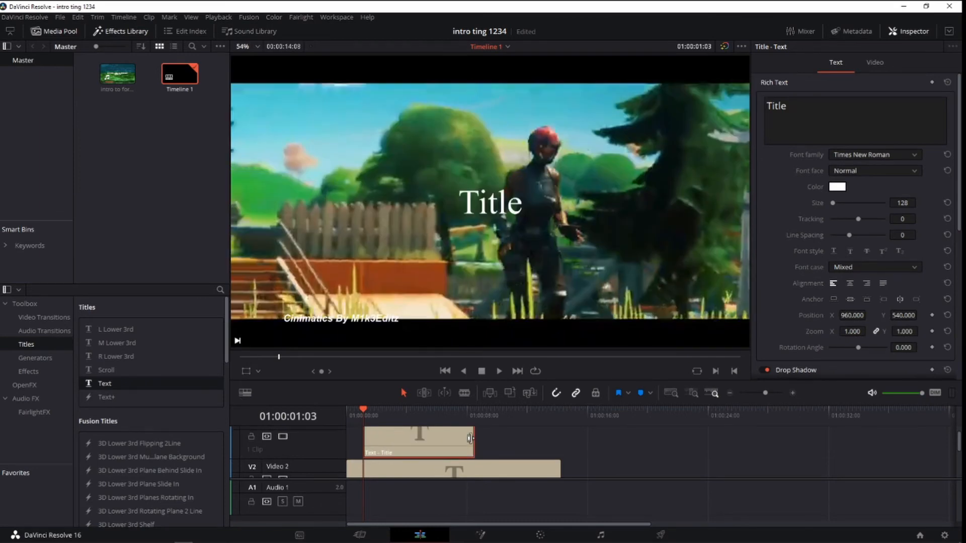
Paste the copied audio clip "intro to fortnite vid 3.mp4" on Audio 1 at 01:00:12:29 and lower its volume.
drag(375, 407, 541, 422)
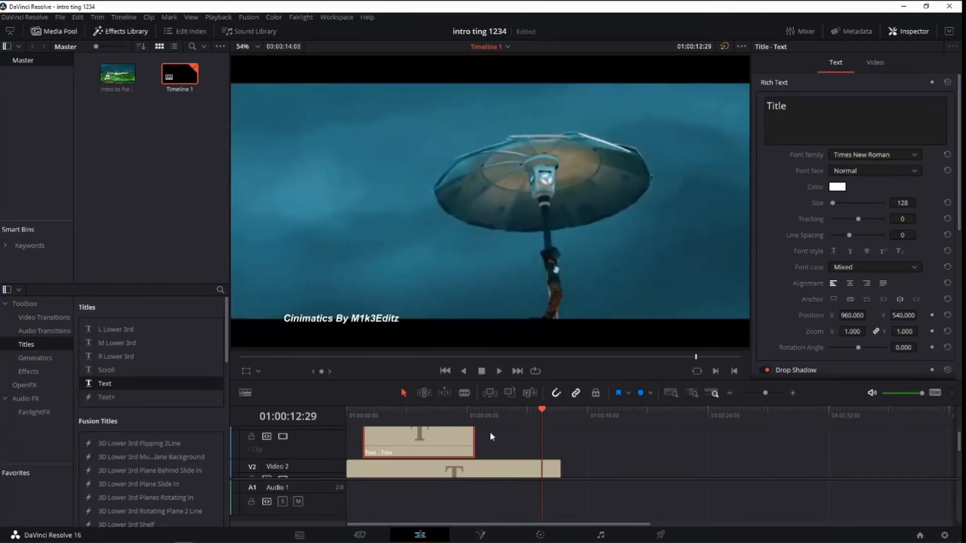
click(465, 440)
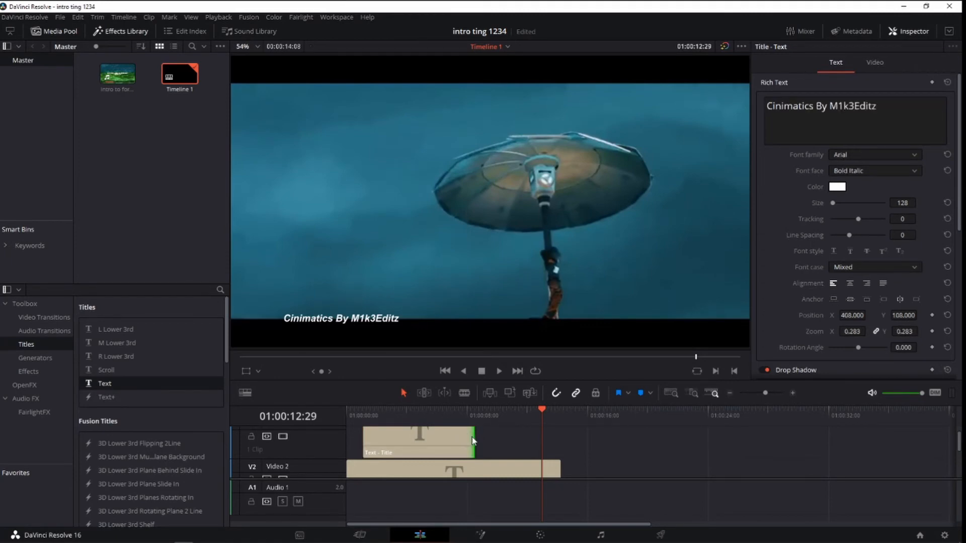
key(ctrl+v)
click(476, 441)
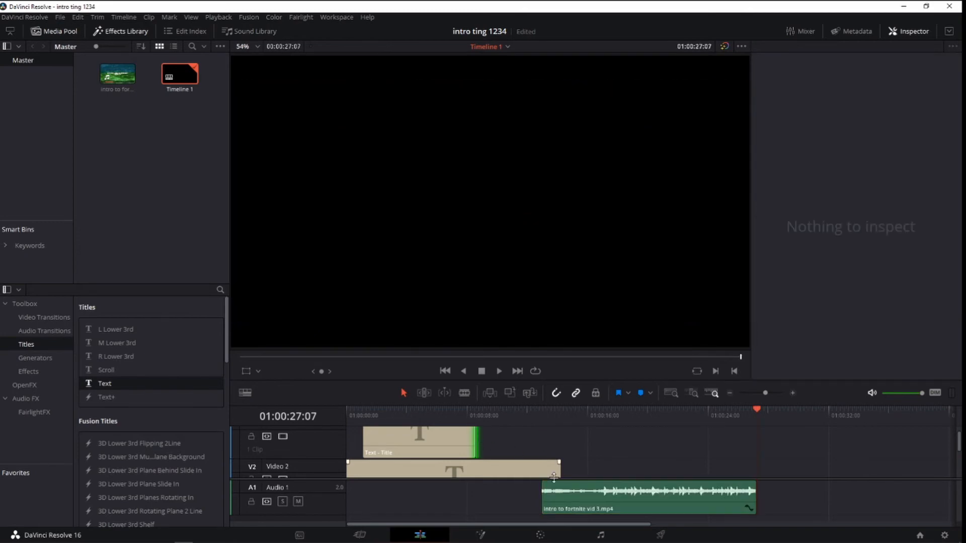
drag(553, 489, 553, 502)
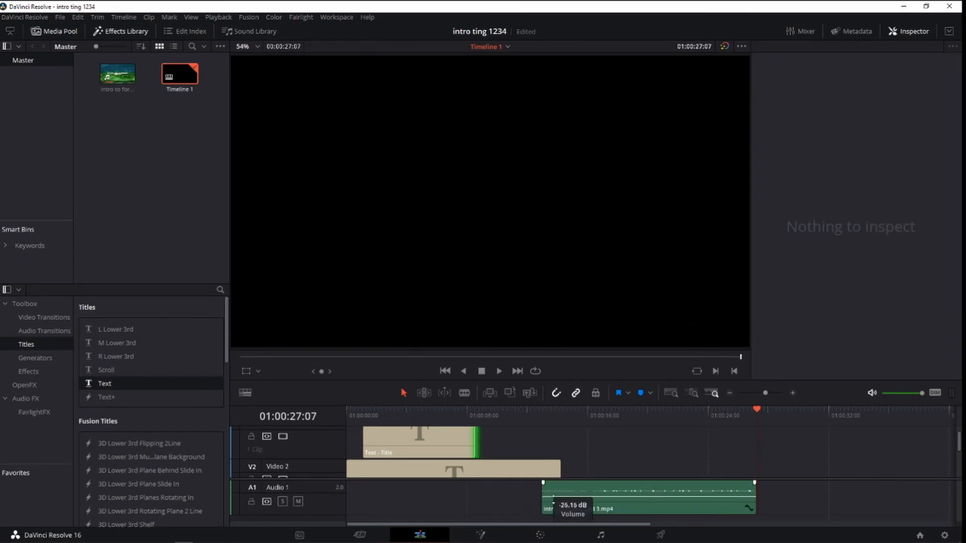
Extend the end of the second title on Video 3 to about 01:00:12:29.
scroll(552, 466, down, 2)
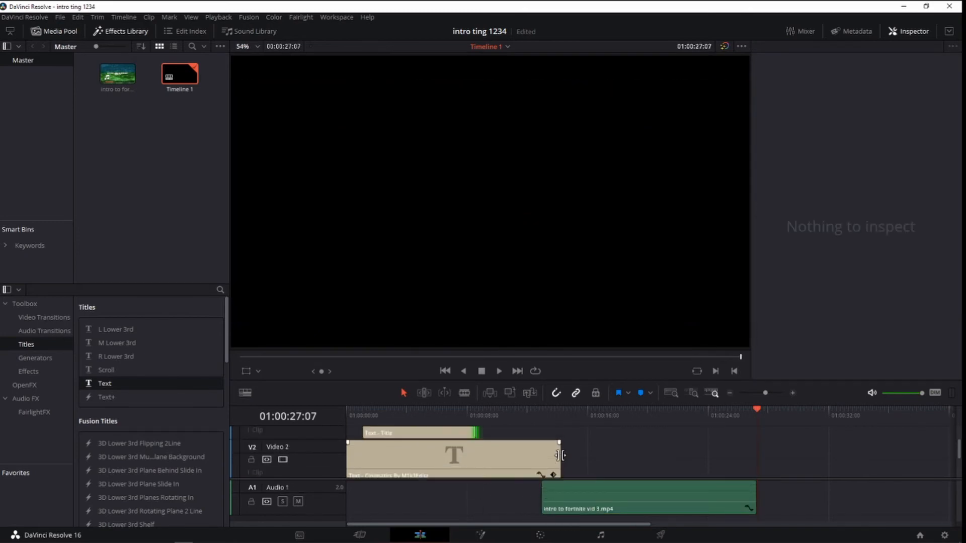
scroll(561, 455, up, 2)
drag(478, 447, 545, 452)
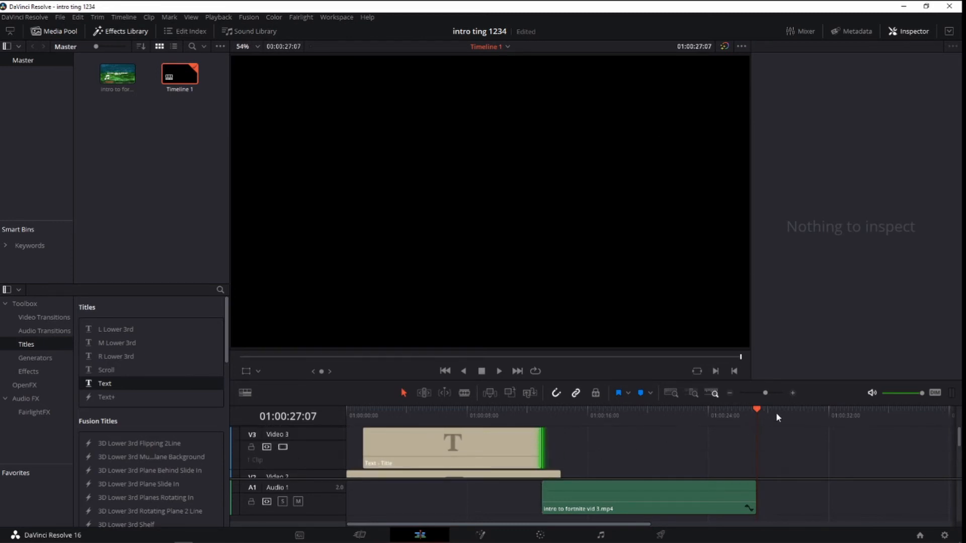
Delete the pasted audio clip from the Audio 1 track.
click(657, 491)
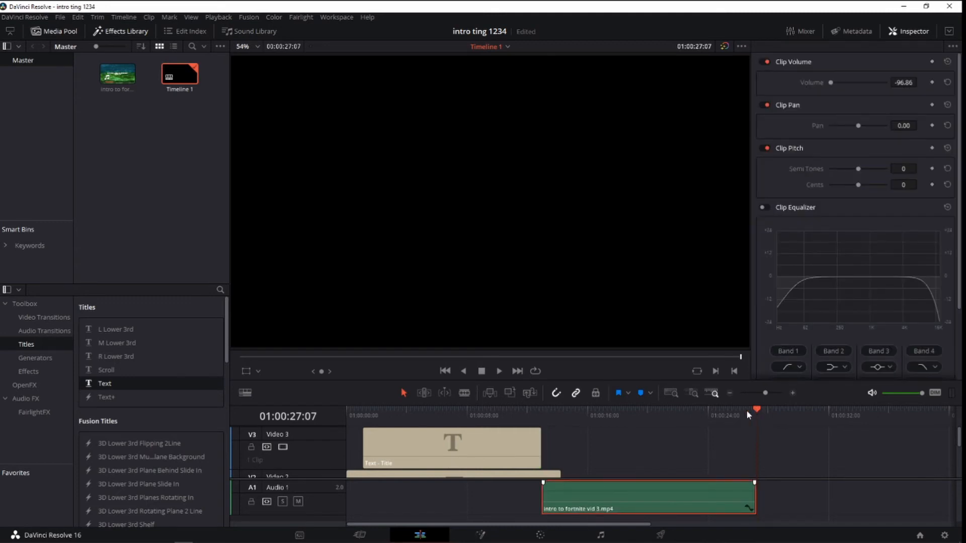
key(Delete)
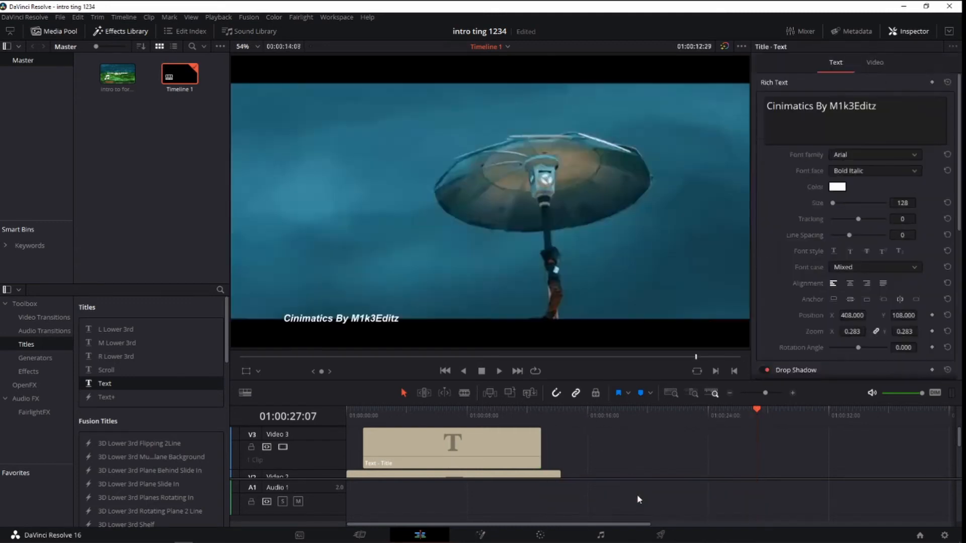
Play back the sequence from 01:00:01:03 to check both titles over the video clip.
drag(656, 422, 486, 420)
drag(403, 423, 362, 417)
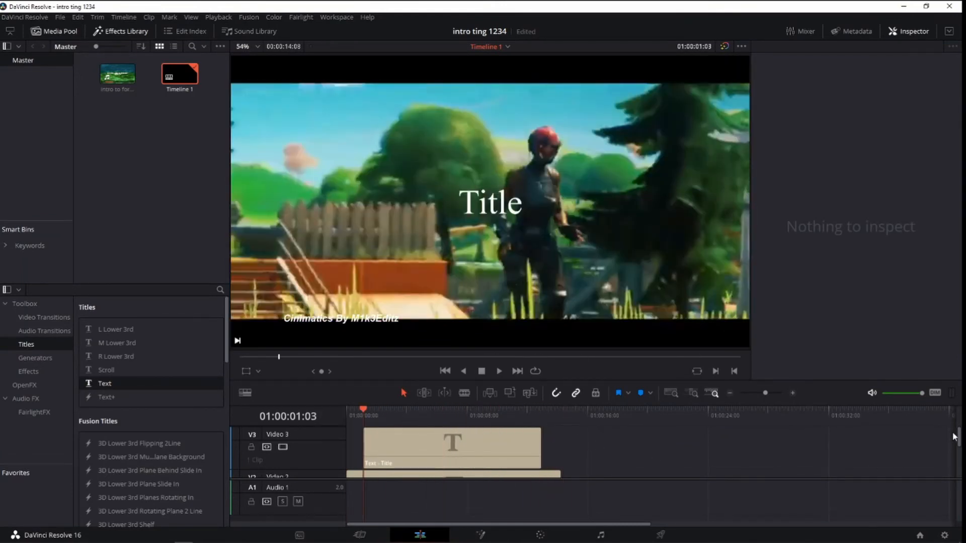
drag(959, 459, 958, 479)
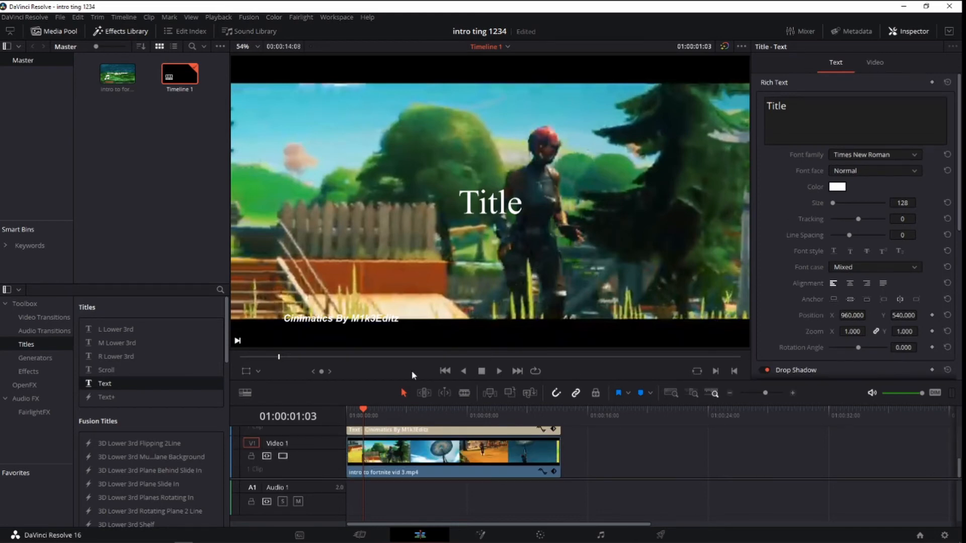
click(498, 371)
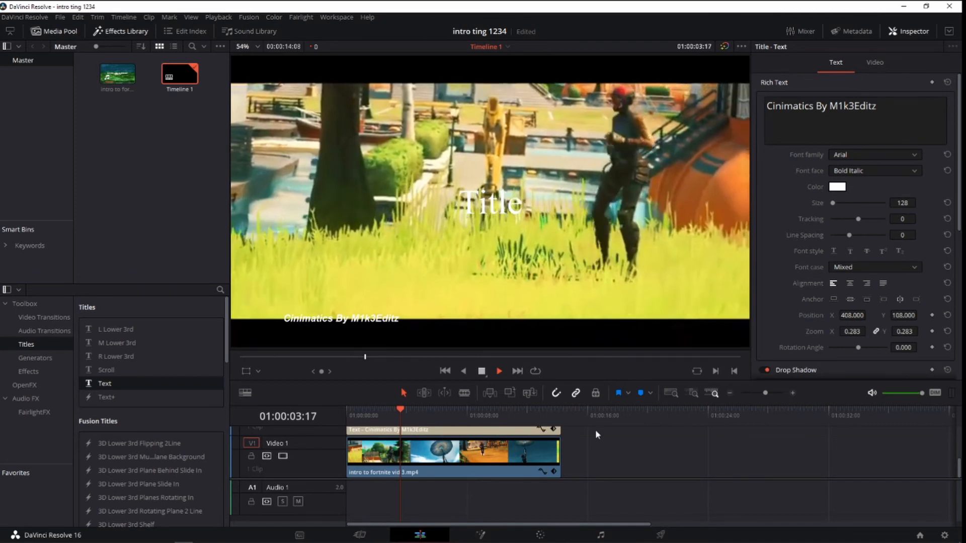
Replace the text of the second title on Video 3 with "AI AsPect".
drag(959, 468, 960, 423)
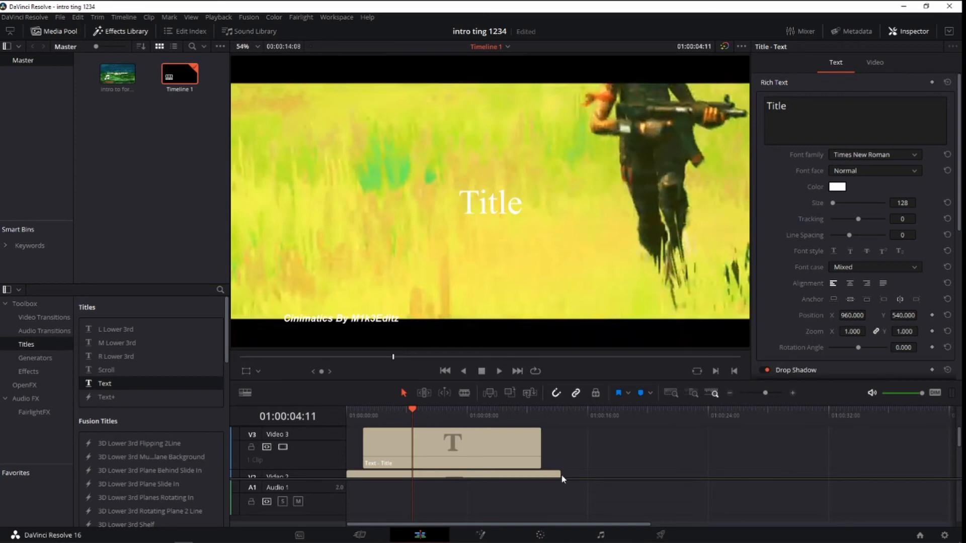
click(497, 444)
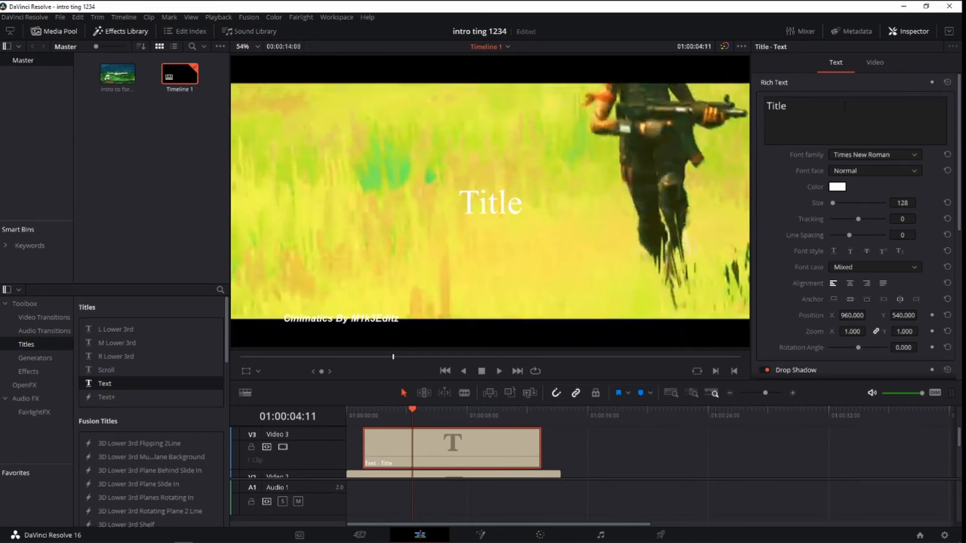
click(813, 105)
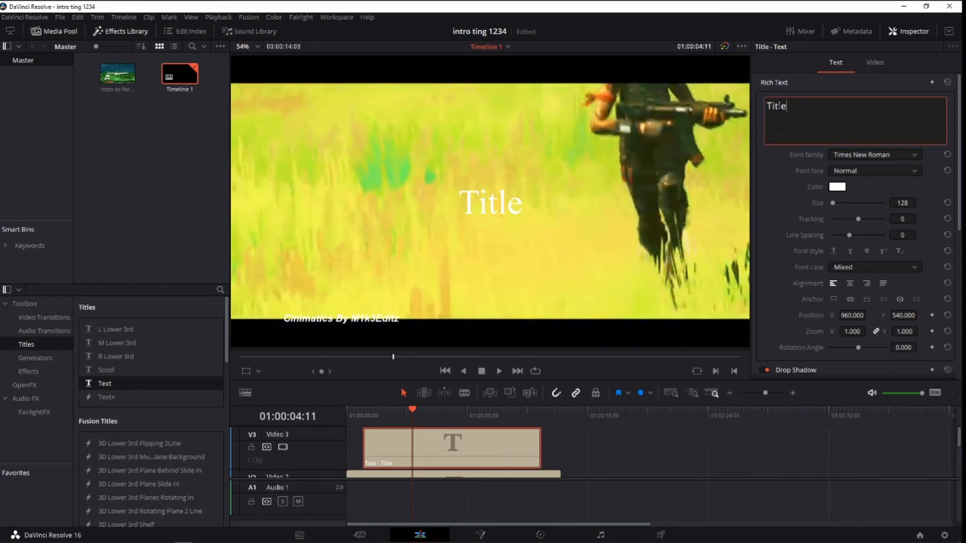
drag(787, 107, 767, 107)
key(BackSpace)
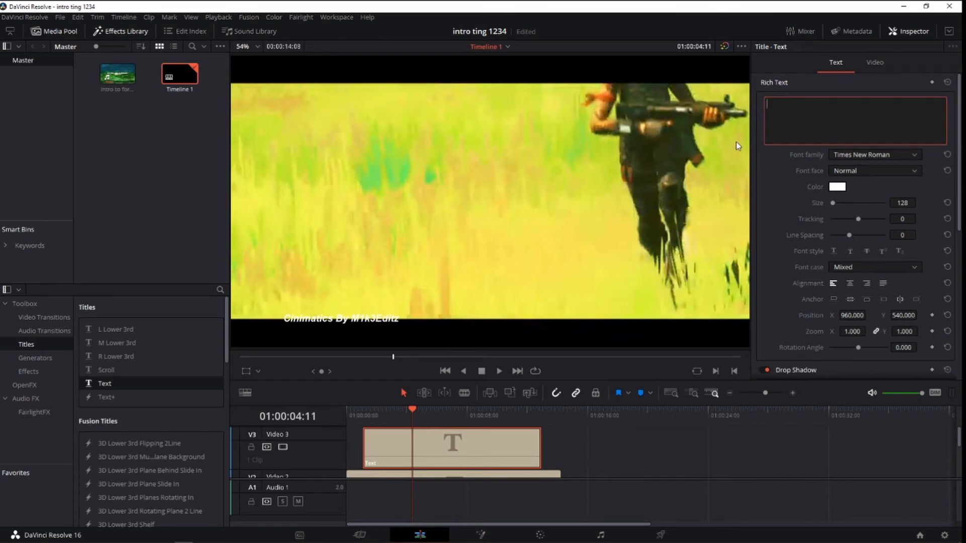
text(AI AsPect)
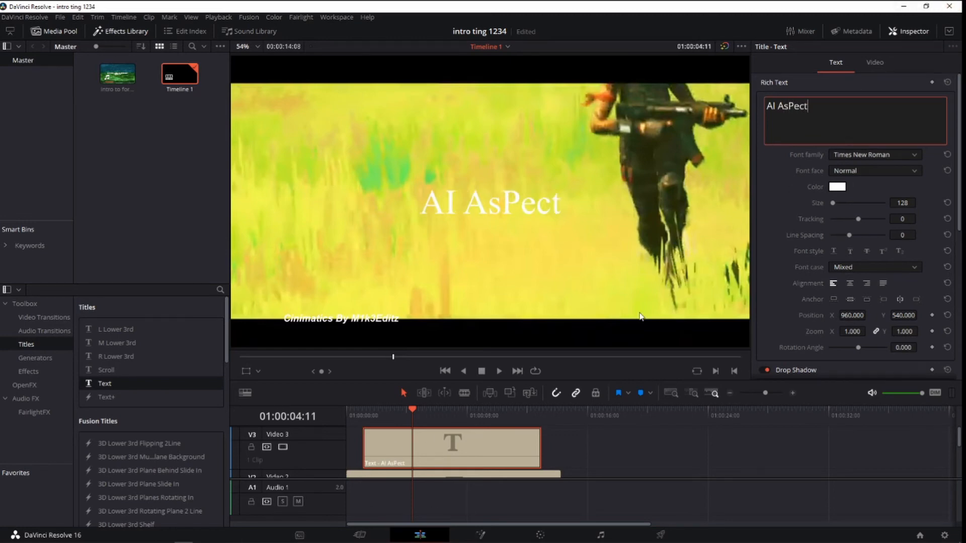
Try cyan (#1eedff) and orange (#ff6c22) as the second title's text color, checking it against different shots.
click(843, 186)
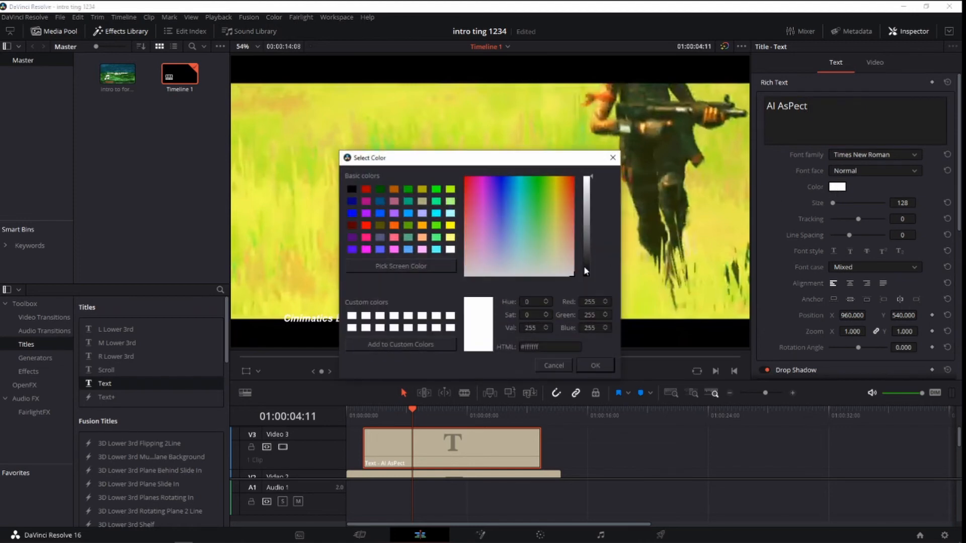
drag(508, 216, 517, 189)
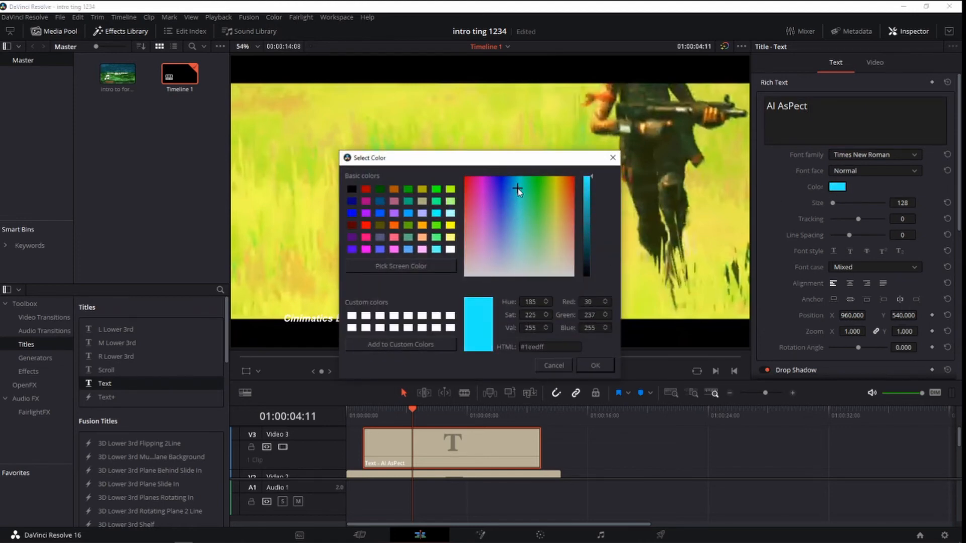
click(587, 363)
click(365, 411)
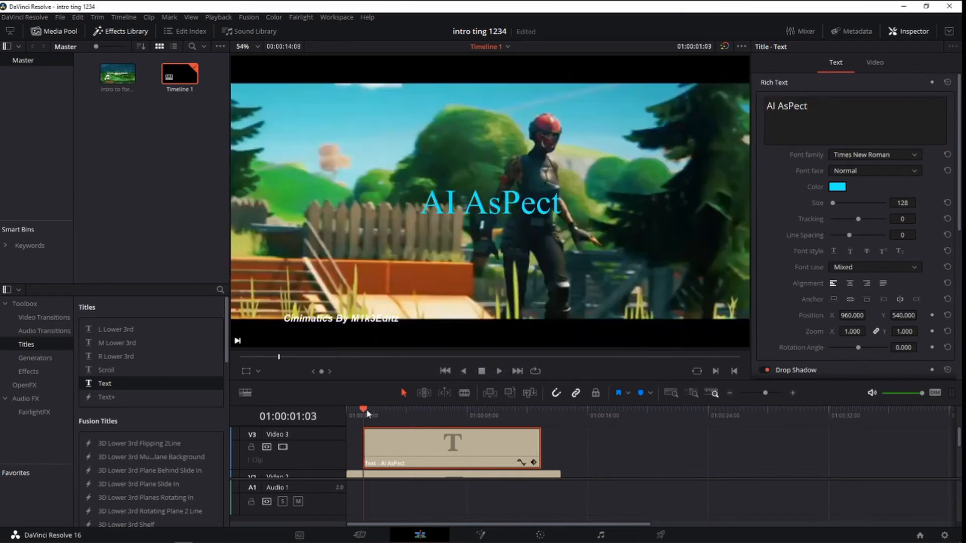
drag(367, 413, 467, 414)
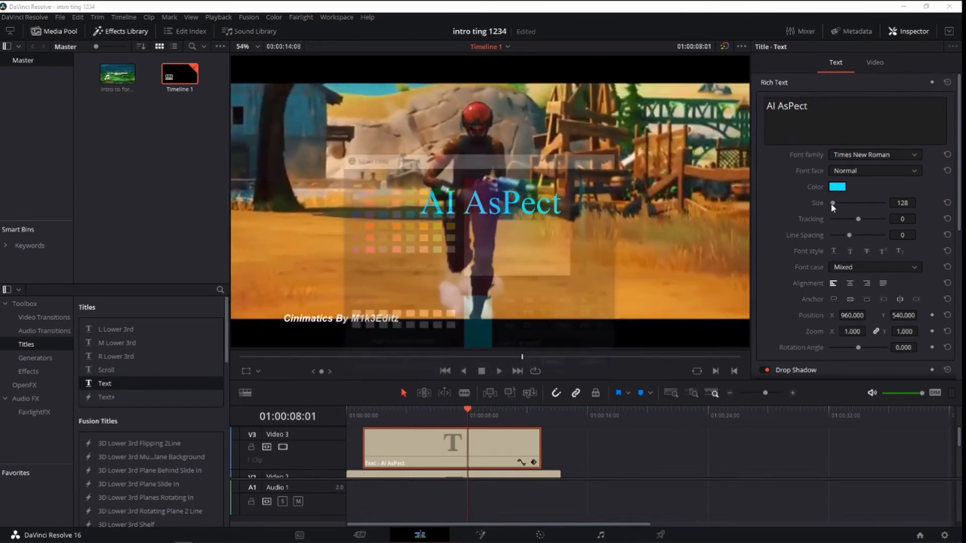
drag(493, 222, 567, 189)
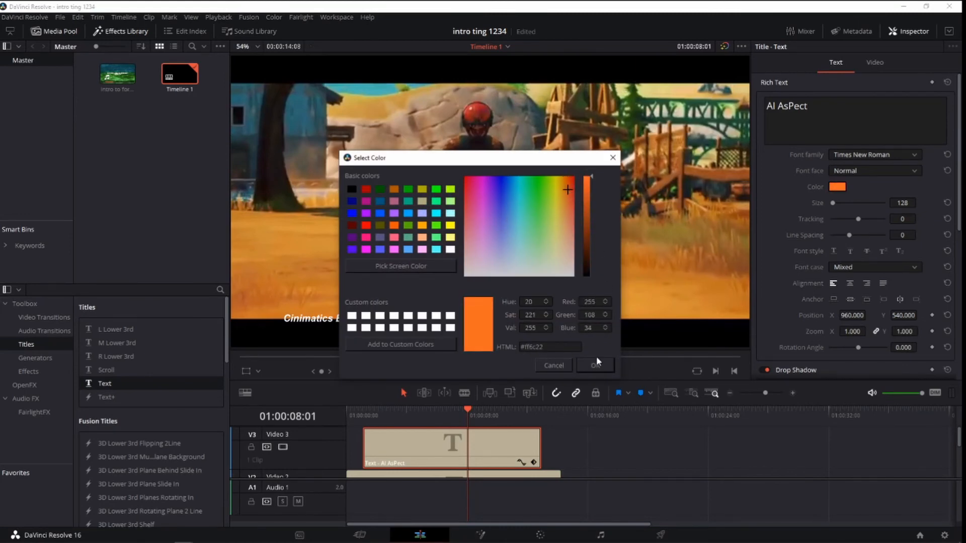
click(596, 361)
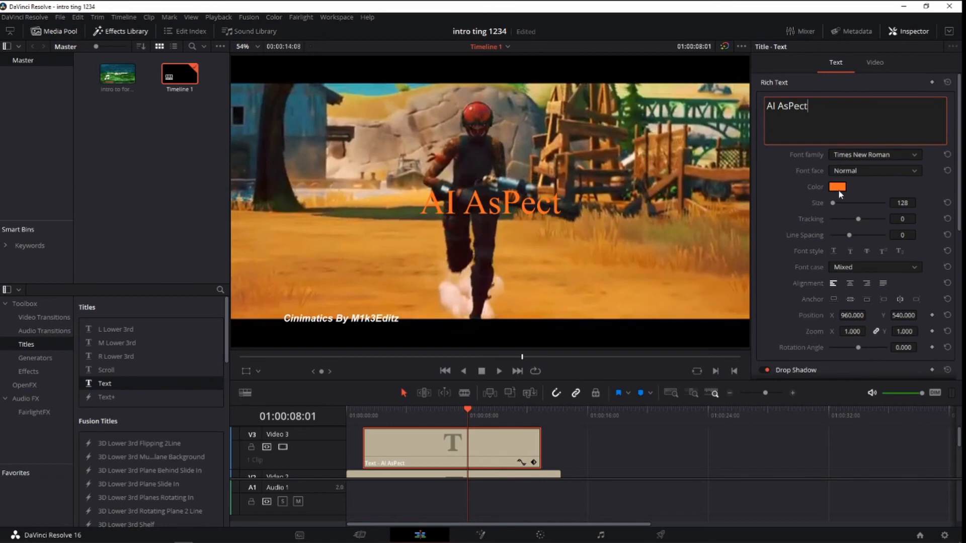
Set the second title's text color to red, #ff0000.
click(838, 189)
drag(553, 222, 574, 170)
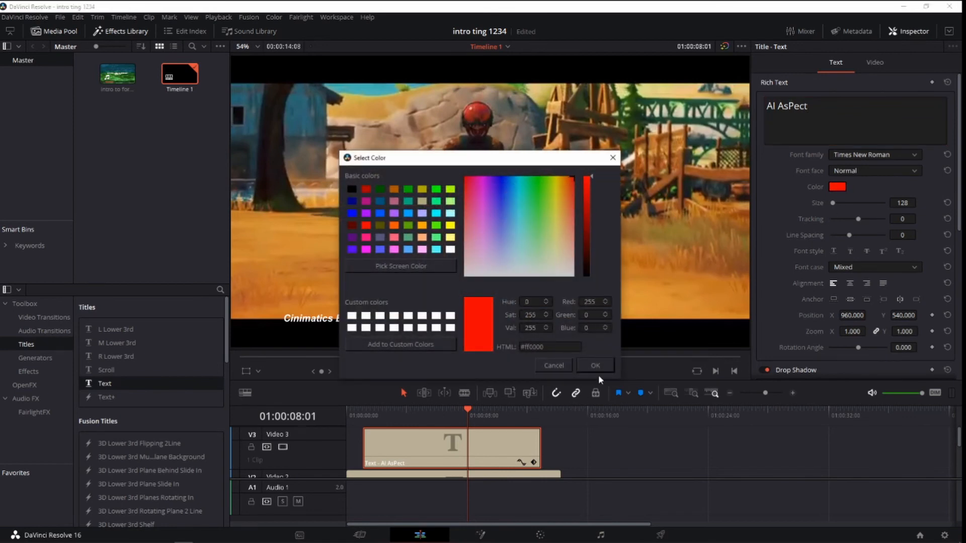
click(596, 366)
Add a rotation keyframe to the second title at 01:00:02:10 with an angle of about -84.52.
drag(462, 410, 339, 410)
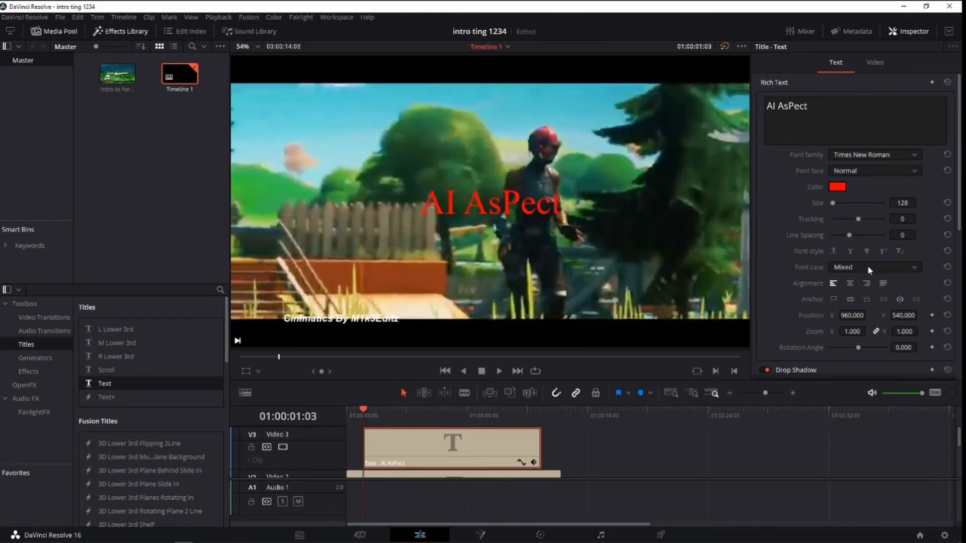
scroll(869, 269, down, 1)
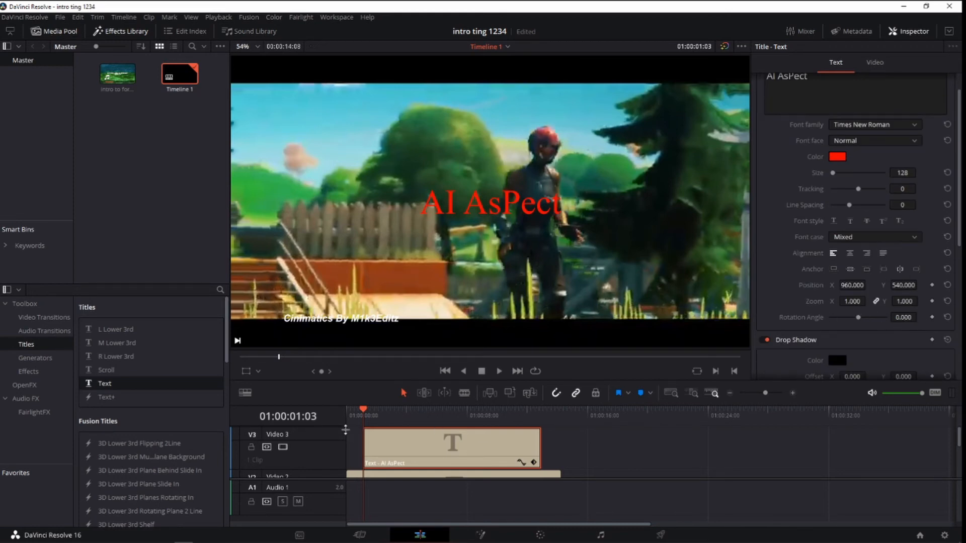
key(space)
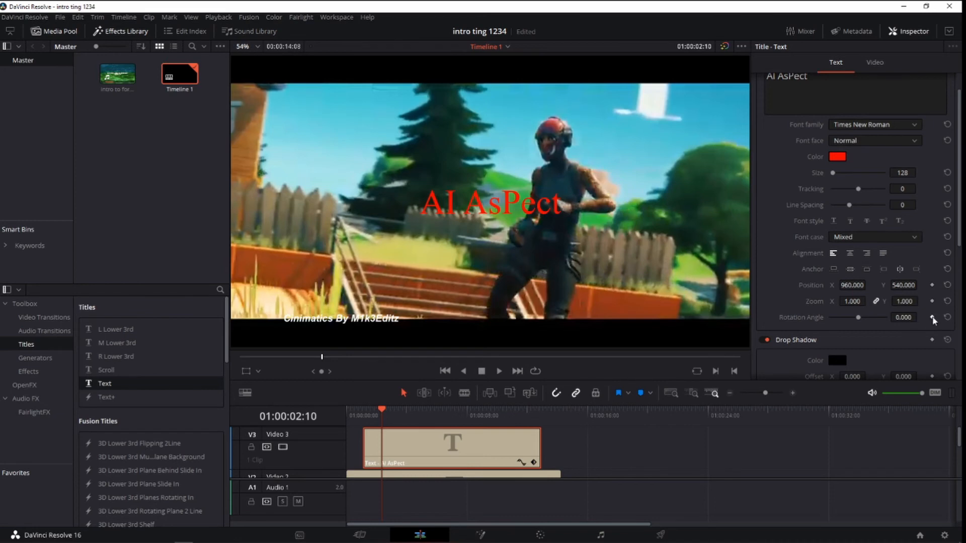
click(932, 318)
drag(859, 322, 853, 323)
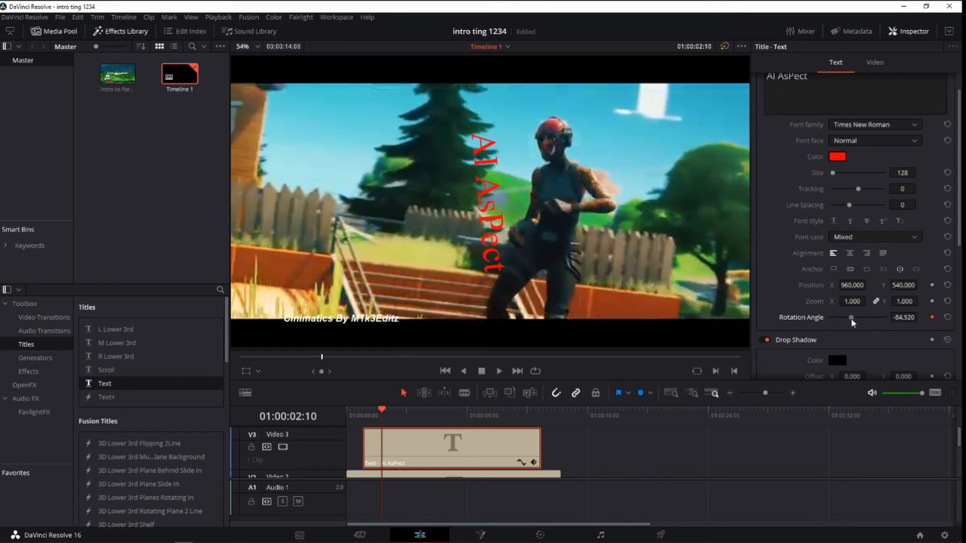
Keyframe the title's rotation angle to about -228.52 at 01:00:03:14 and about -309.91 at 01:00:05:26.
drag(380, 418, 398, 417)
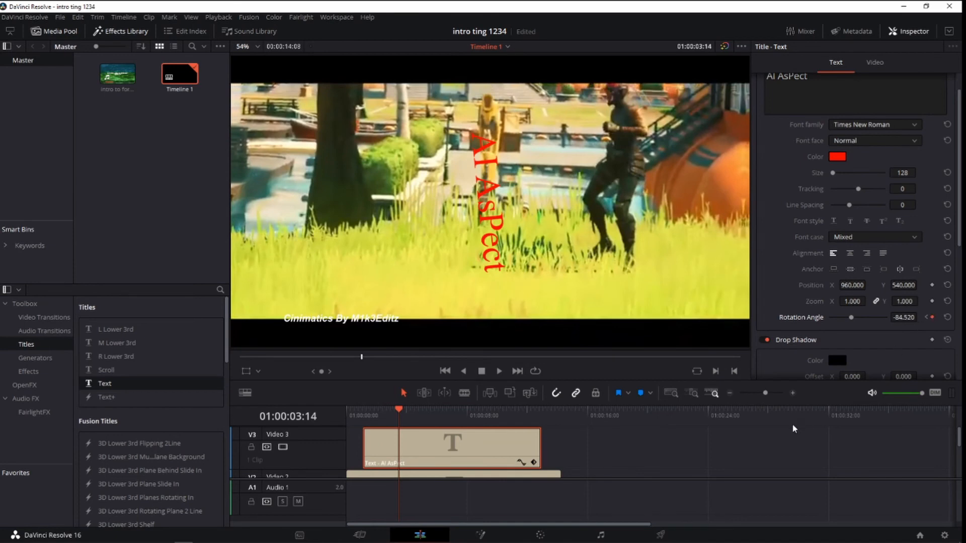
drag(854, 322, 832, 331)
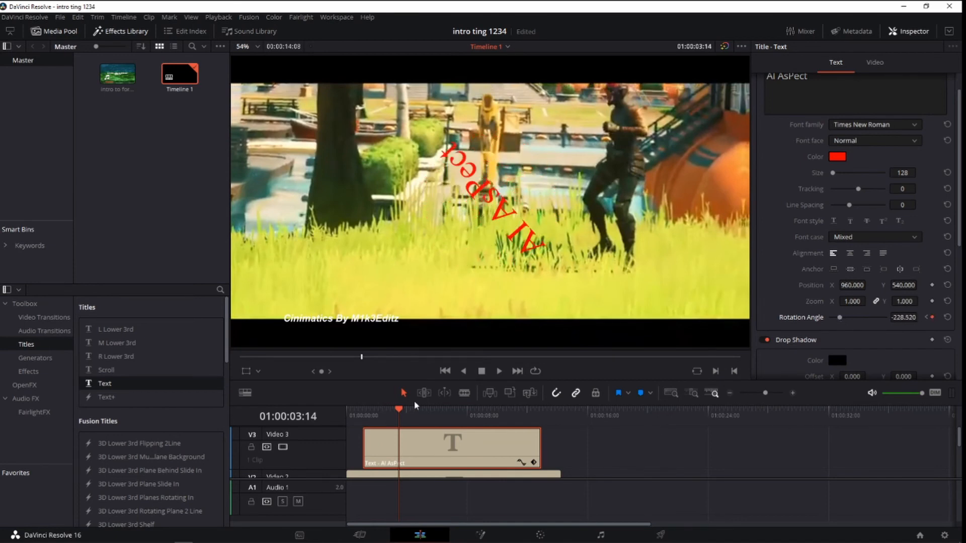
drag(398, 417, 434, 417)
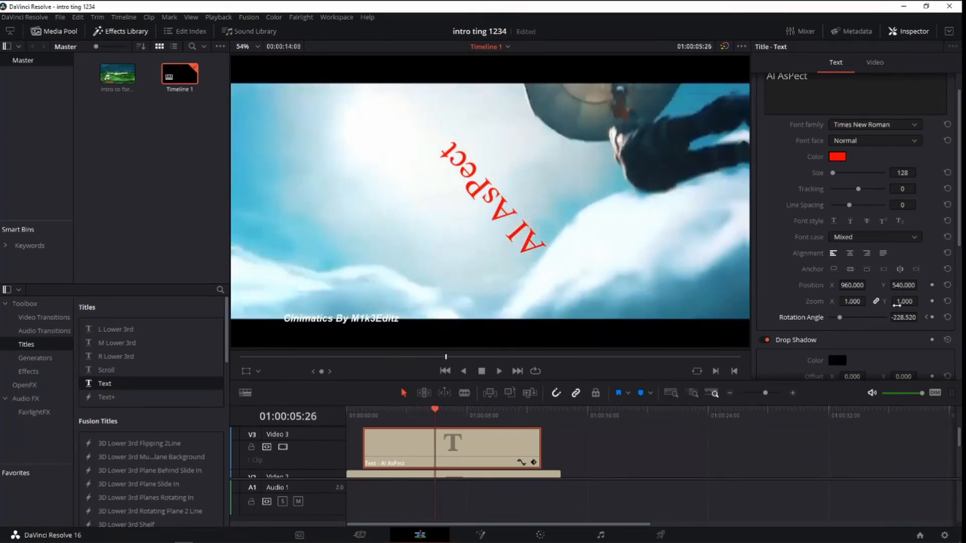
click(932, 317)
drag(843, 317, 834, 321)
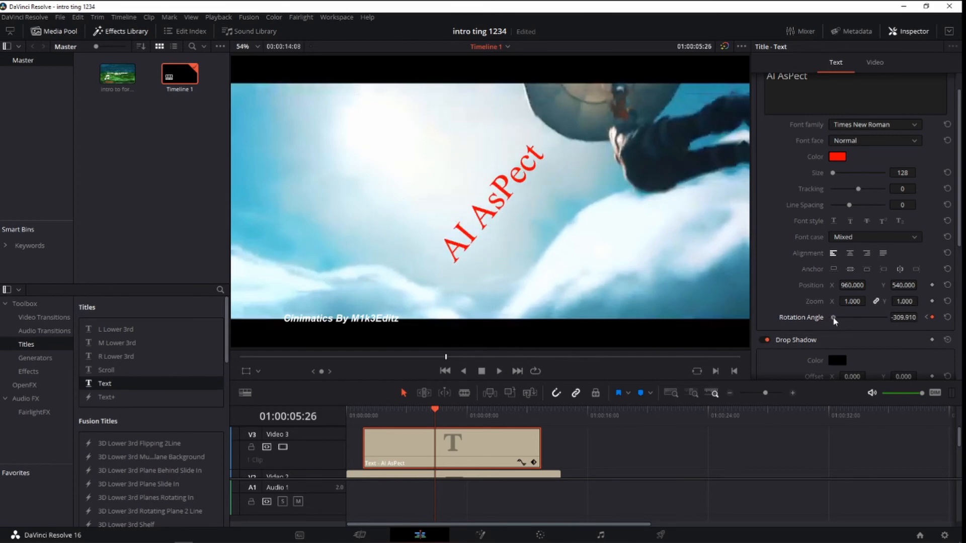
Keyframe the title's rotation angle to -360 at 01:00:08:09 and -216 at 01:00:09:00.
drag(430, 422, 475, 413)
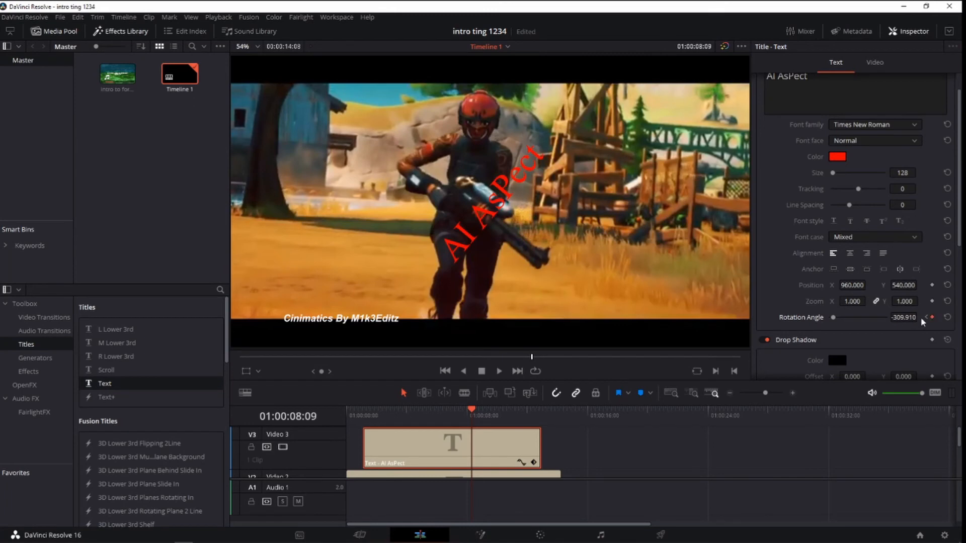
drag(833, 318, 815, 318)
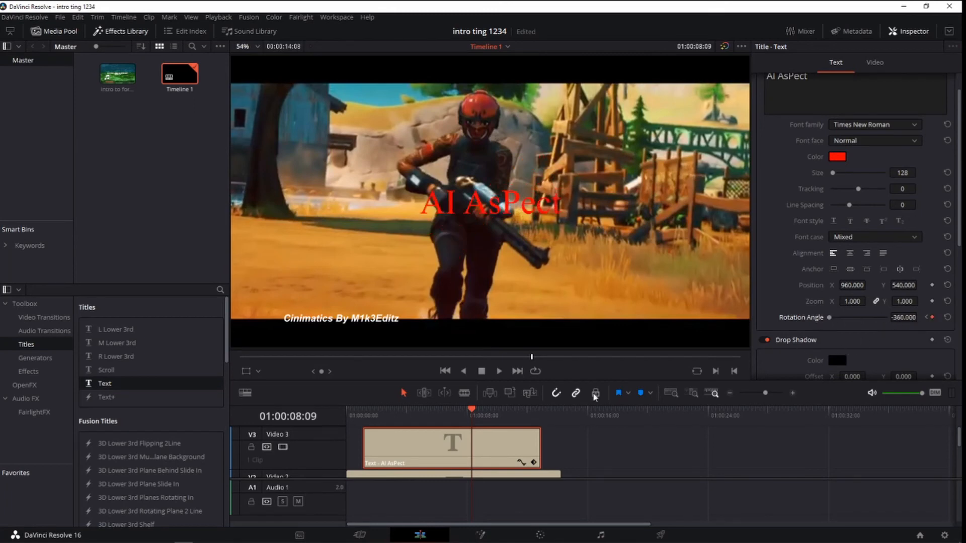
key(space)
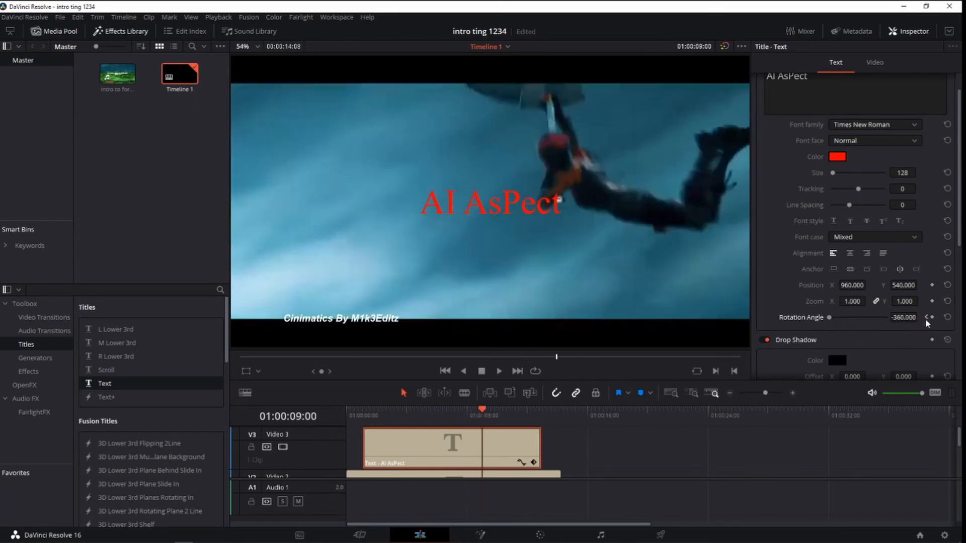
click(931, 317)
mouse_move(834, 320)
mouse_down()
mouse_move(848, 320)
mouse_move(839, 319)
mouse_up()
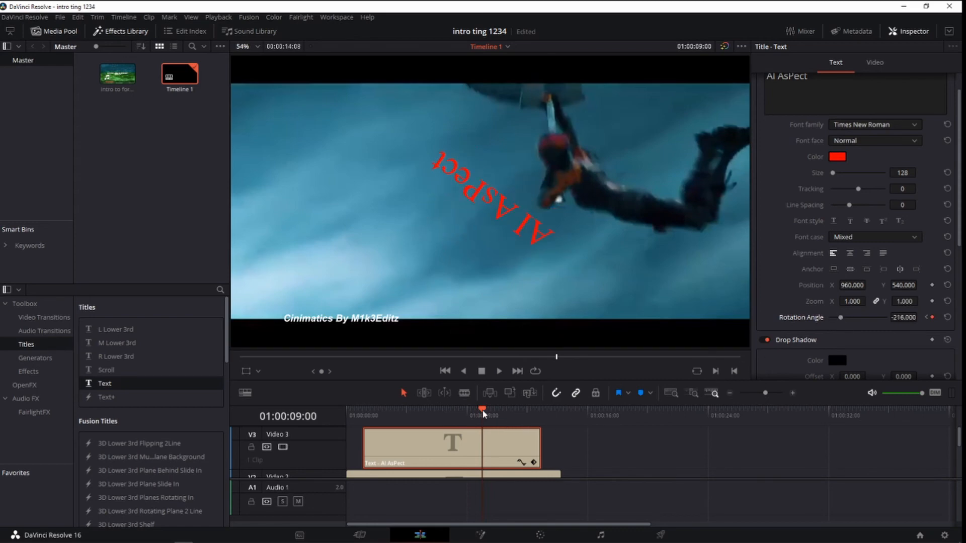
Keyframe the main title's rotation angle to about 34.43 at 01:00:10:27 and -360 at 01:00:11:26.
drag(483, 413, 511, 413)
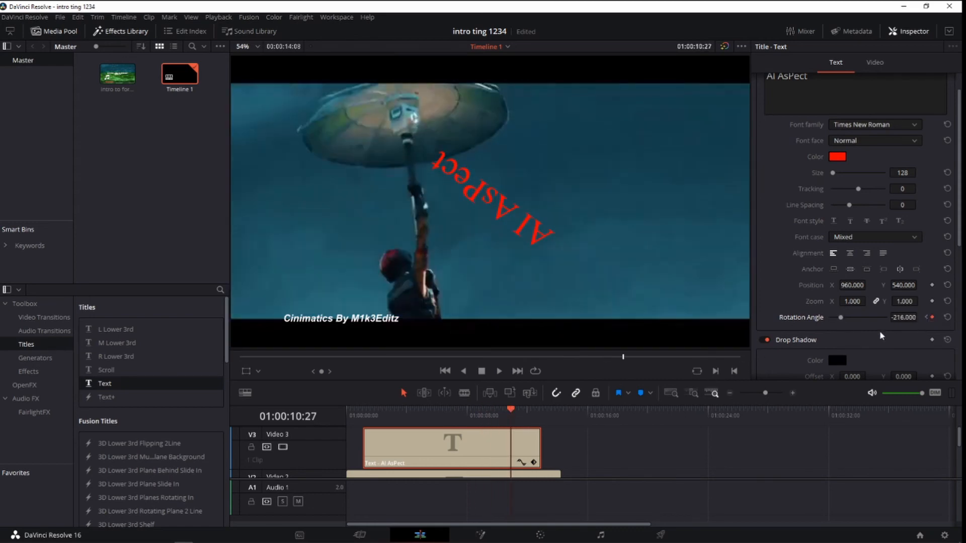
drag(840, 321, 862, 318)
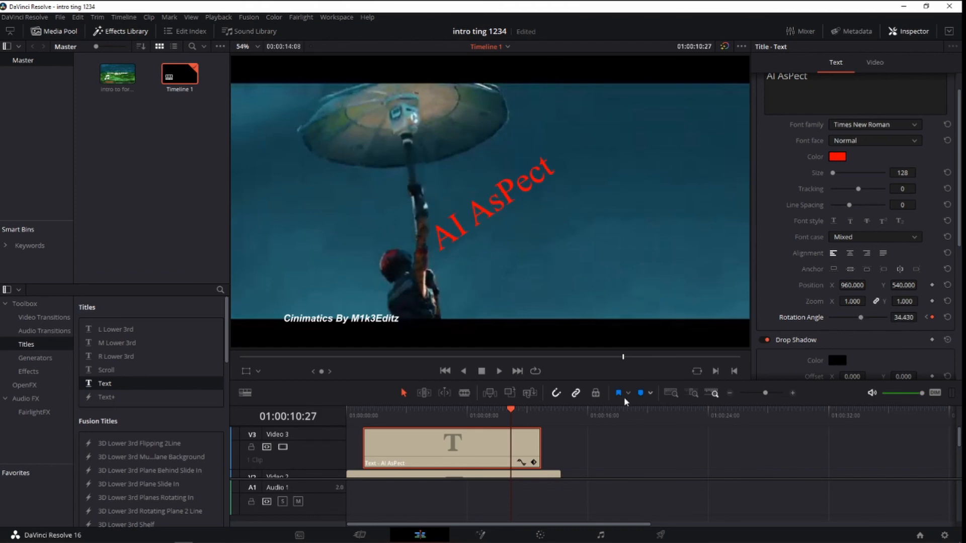
mouse_move(520, 414)
mouse_down()
mouse_move(544, 412)
mouse_move(527, 413)
mouse_up()
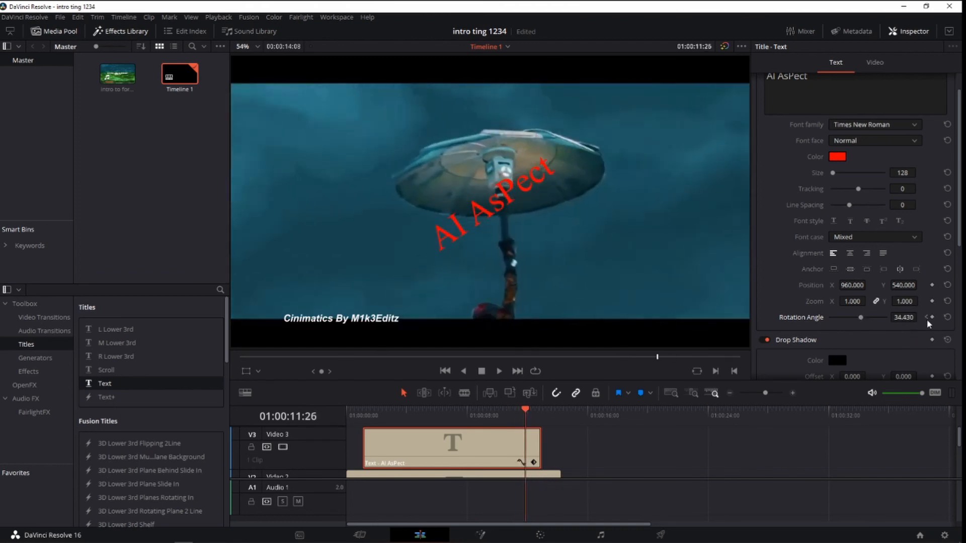
drag(861, 317, 825, 318)
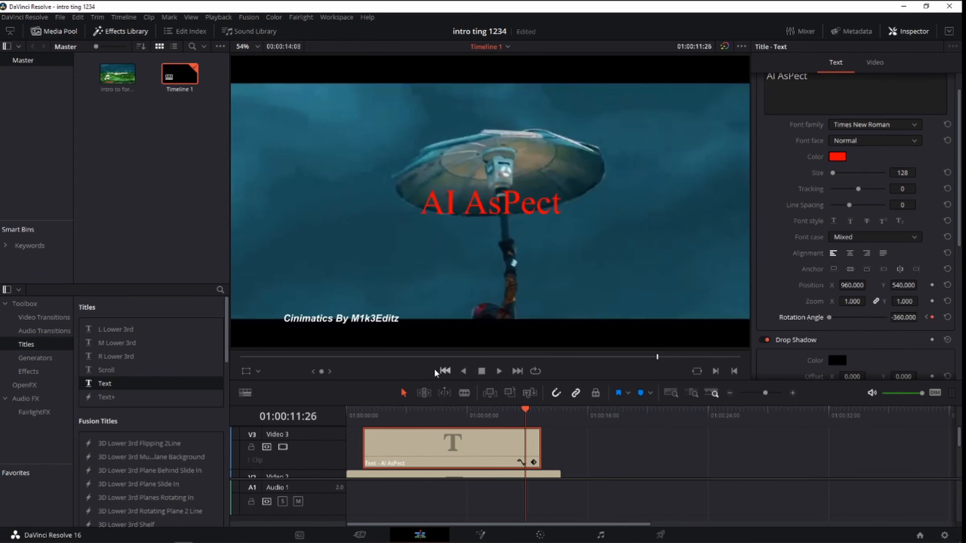
Preview the title animation from the beginning and keyframe the main title's rotation angle to -360 at 01:00:01:03.
key(Home)
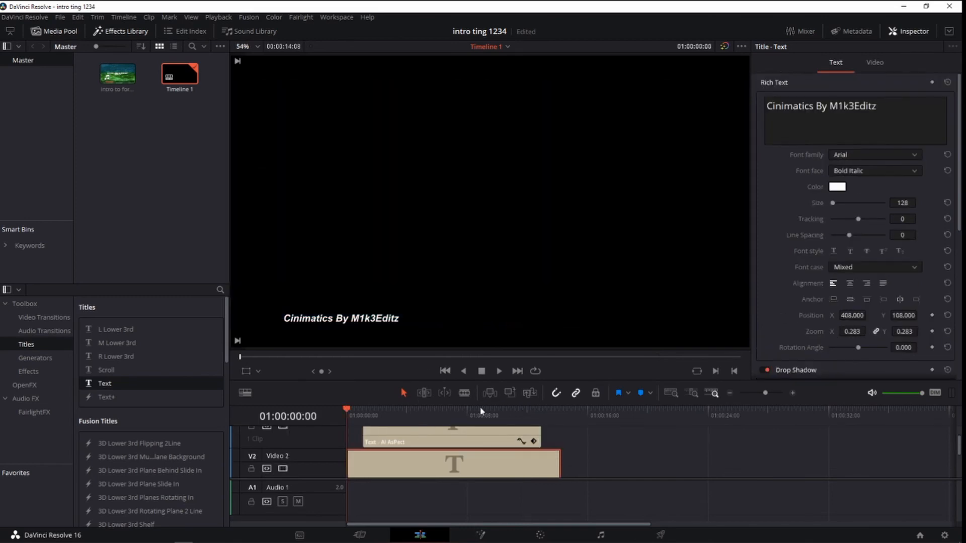
click(500, 373)
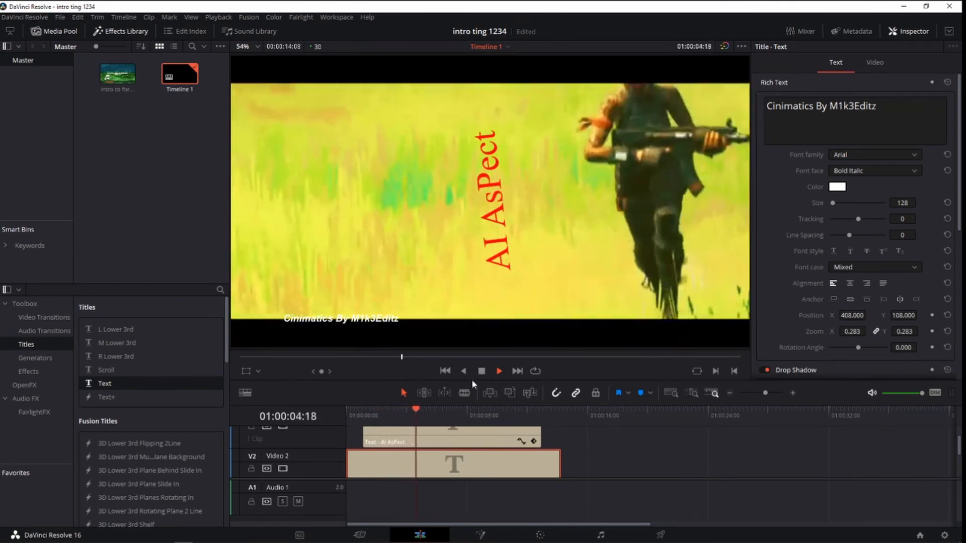
drag(425, 415, 363, 422)
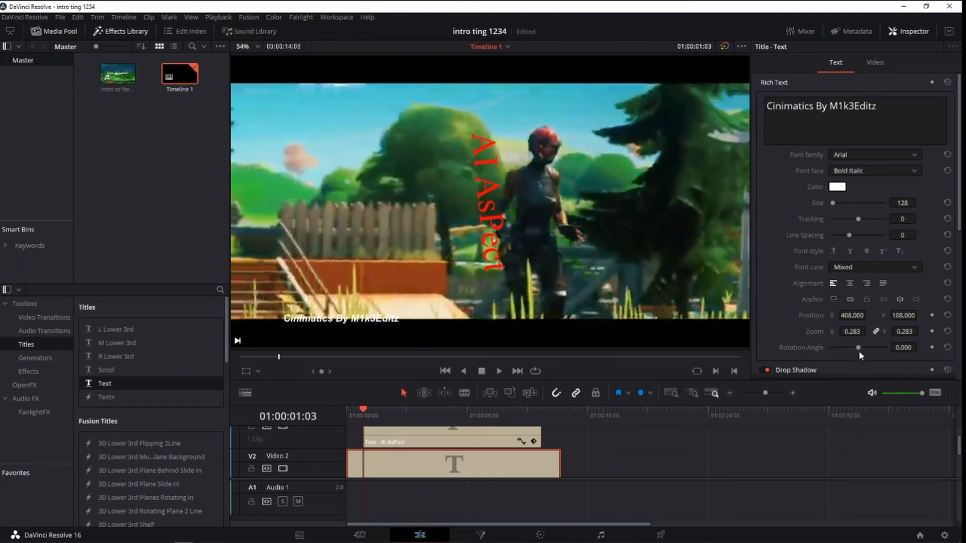
drag(858, 348, 787, 349)
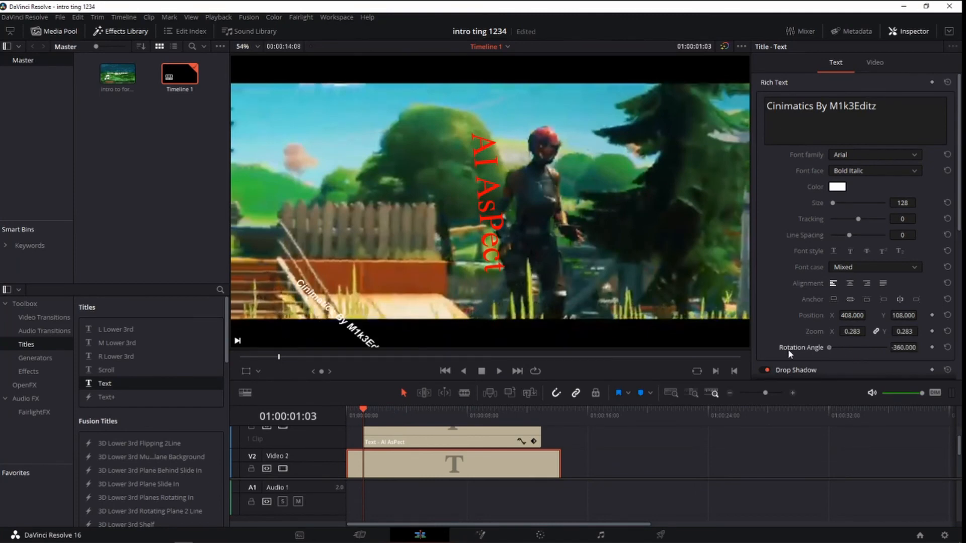
double_click(829, 348)
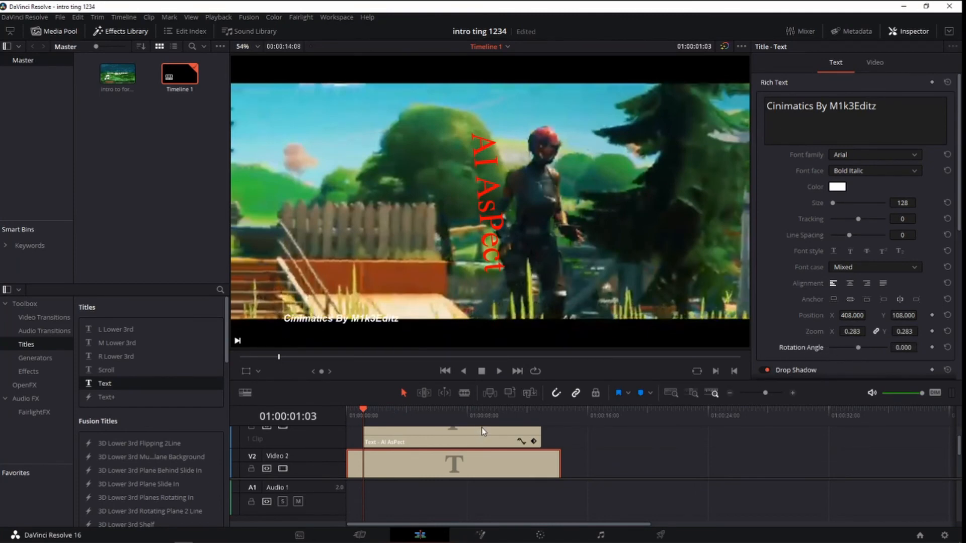
click(509, 435)
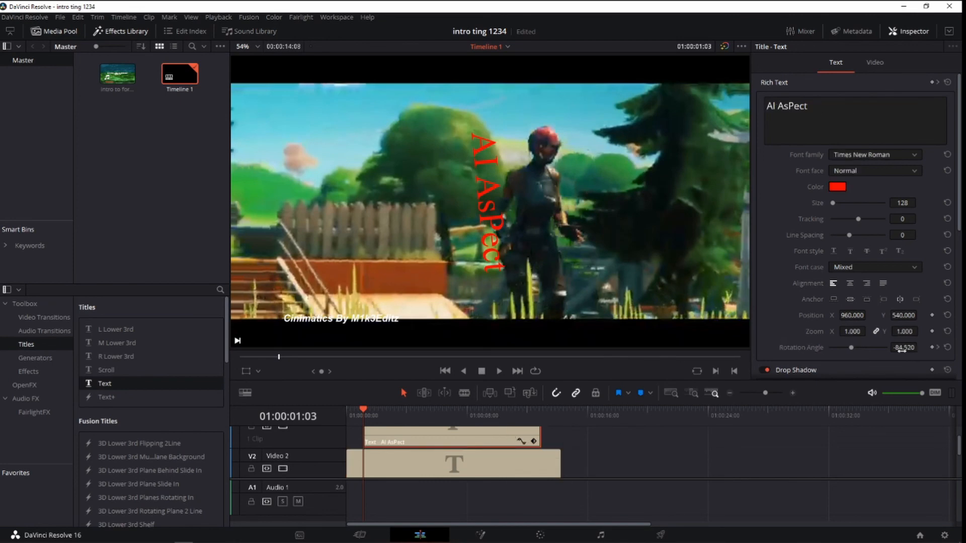
drag(855, 349, 778, 359)
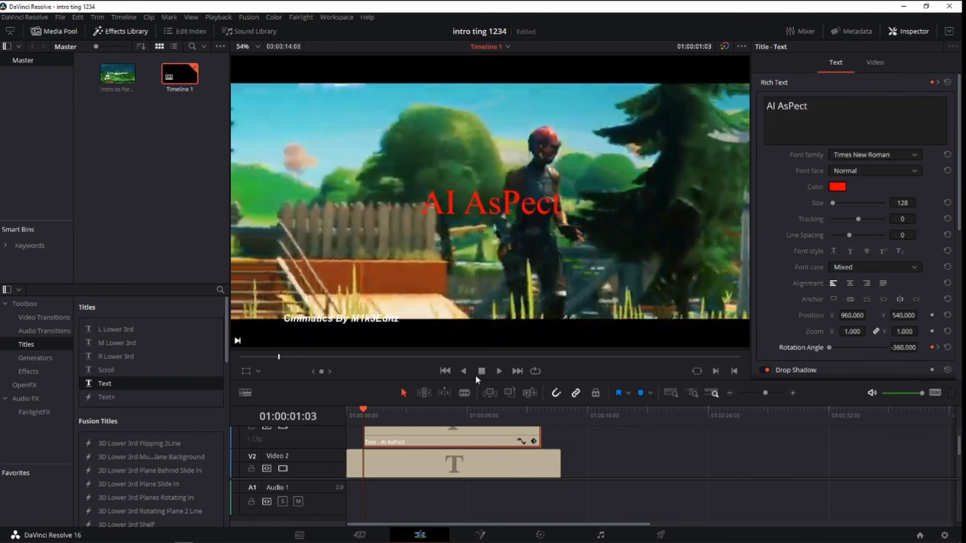
Play the intro through to its end to check the title rotation, and return the playhead to the timeline start.
click(500, 371)
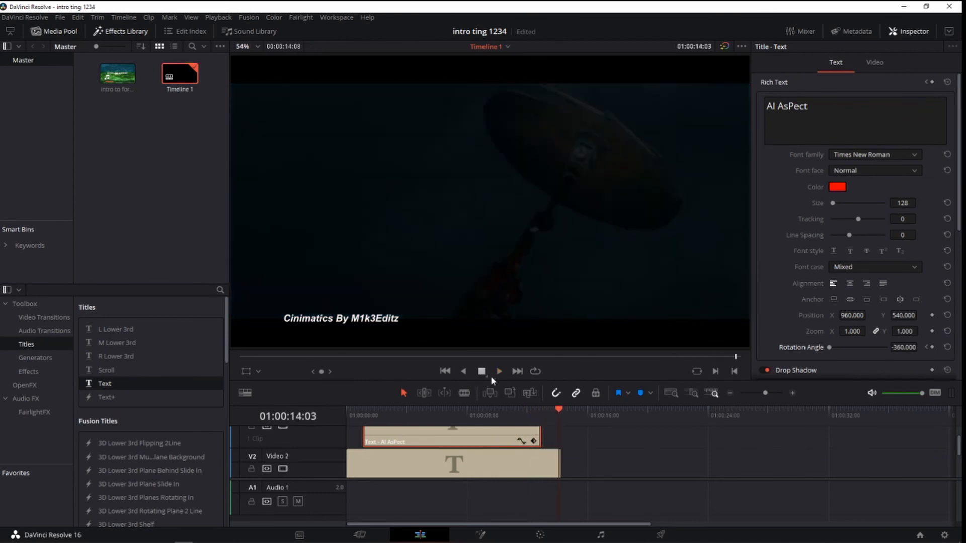
scroll(569, 464, down, 4)
scroll(569, 464, up, 5)
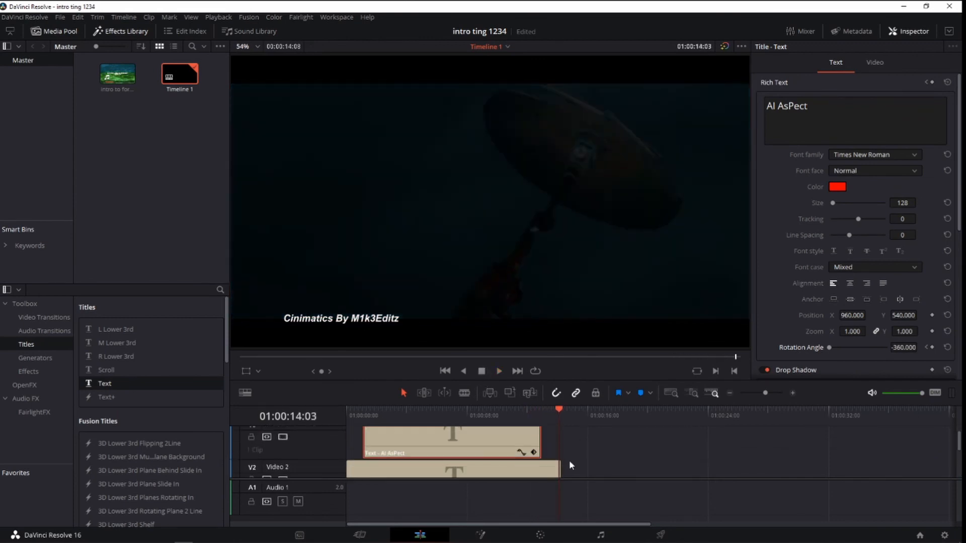
scroll(569, 461, up, 1)
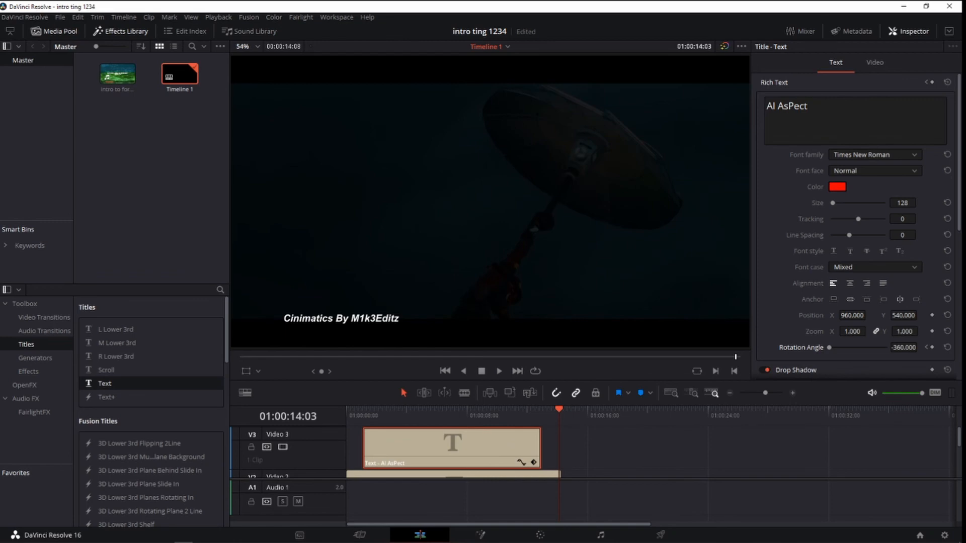
click(220, 542)
drag(562, 416, 176, 400)
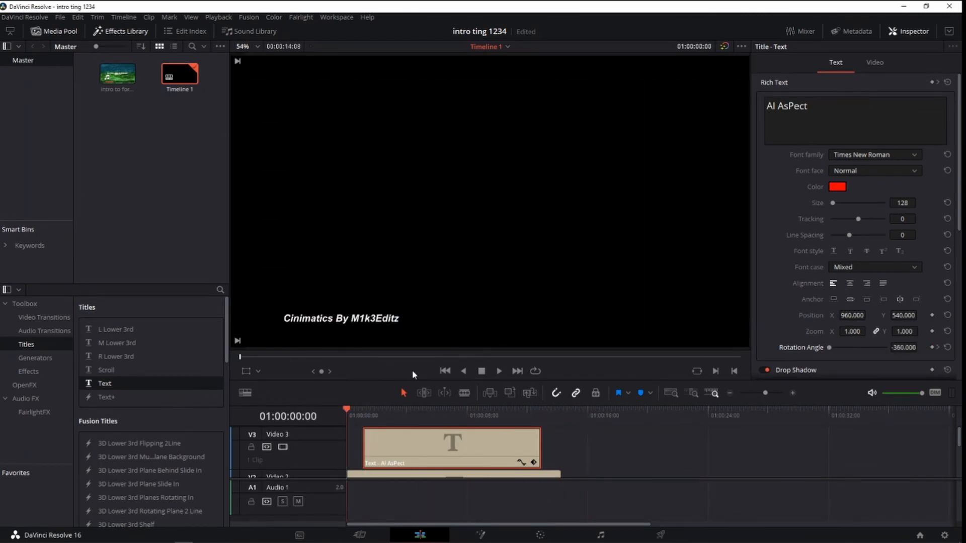